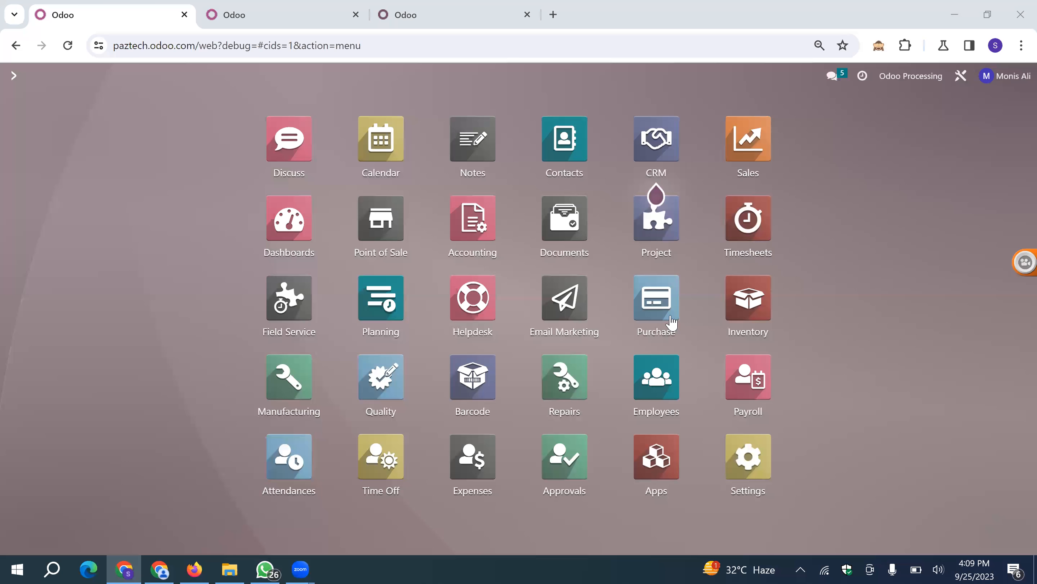
Create a new request for quotation in Purchase with Goods Supplier (B) as the vendor
{"action": "left_click", "coordinate": [652, 317]}
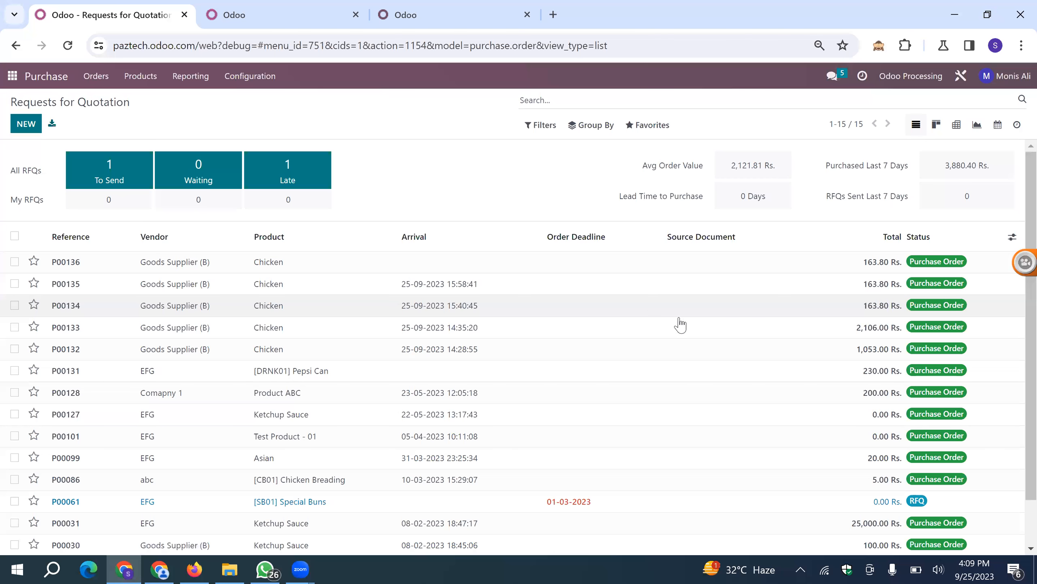
{"action": "left_click", "coordinate": [32, 126]}
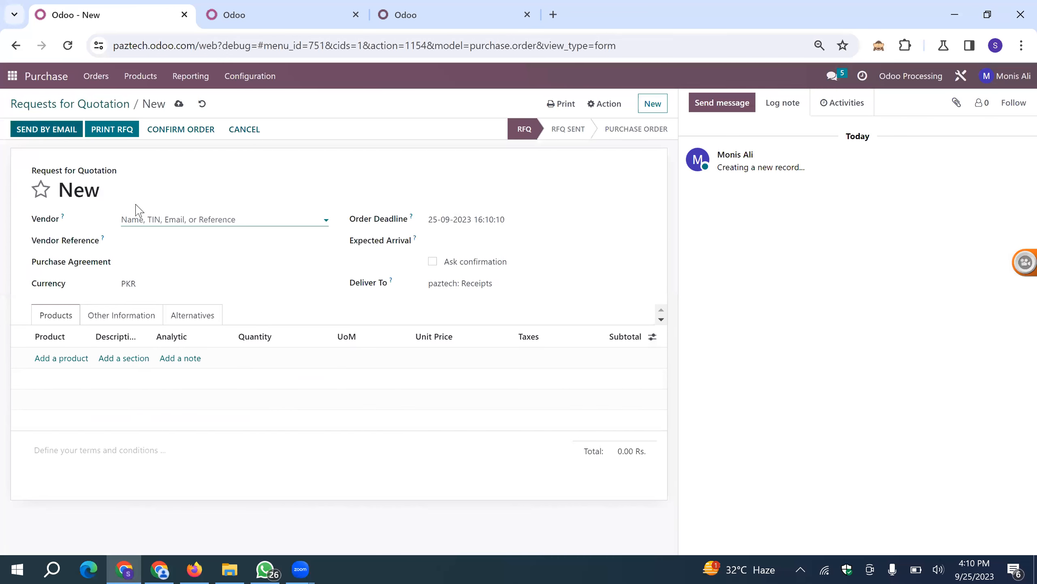
{"action": "left_click", "coordinate": [152, 218]}
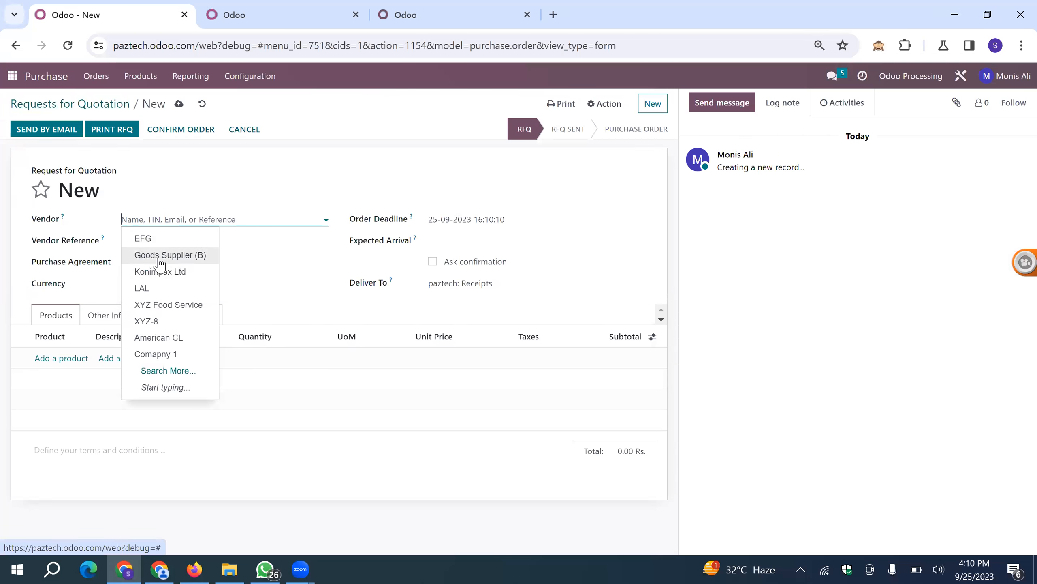
{"action": "left_click", "coordinate": [159, 259]}
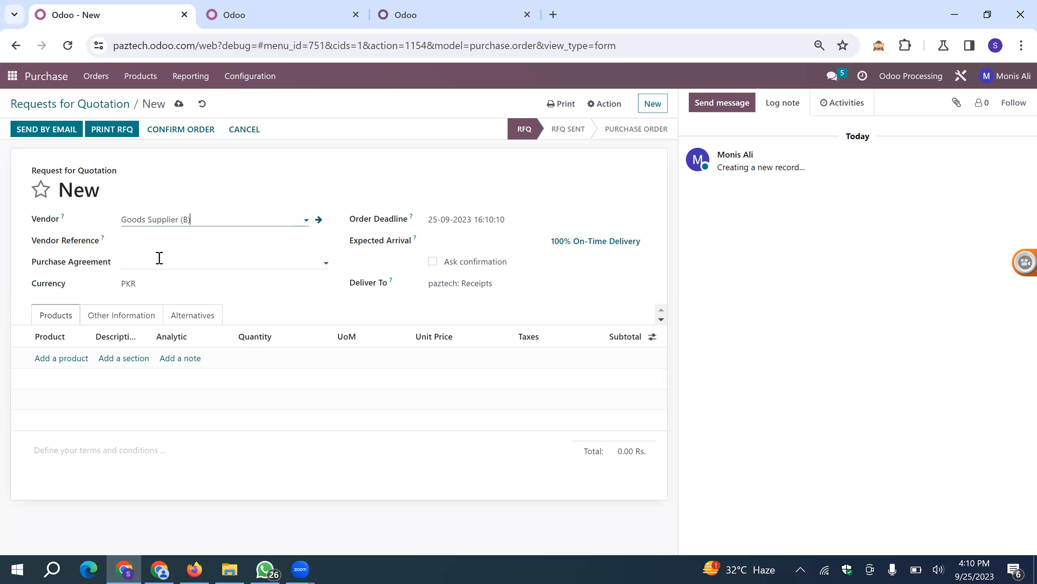
Add the product Chicken as the first line of the request for quotation
{"action": "left_click", "coordinate": [66, 359]}
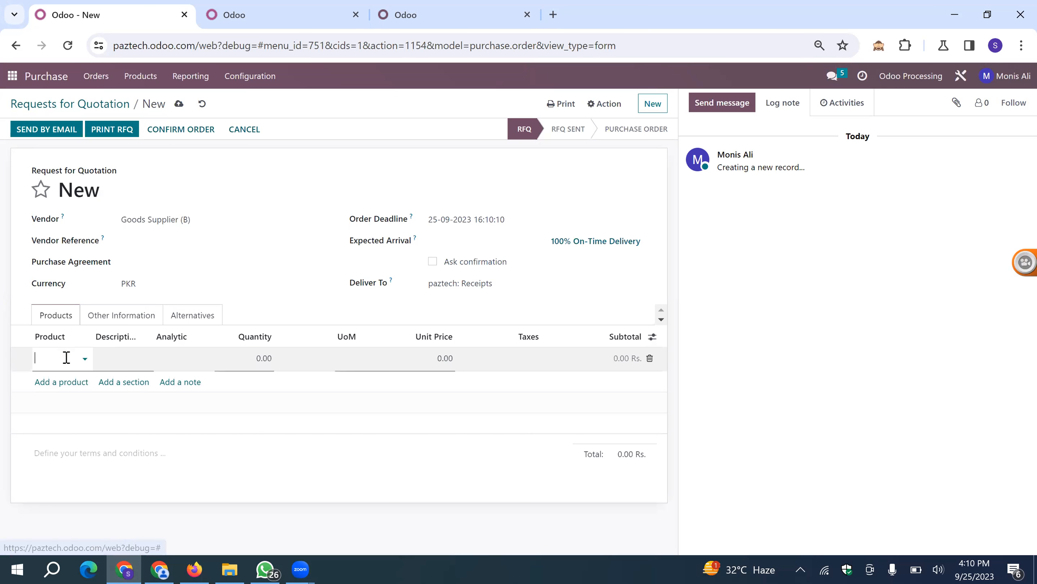
{"action": "left_click", "coordinate": [66, 358]}
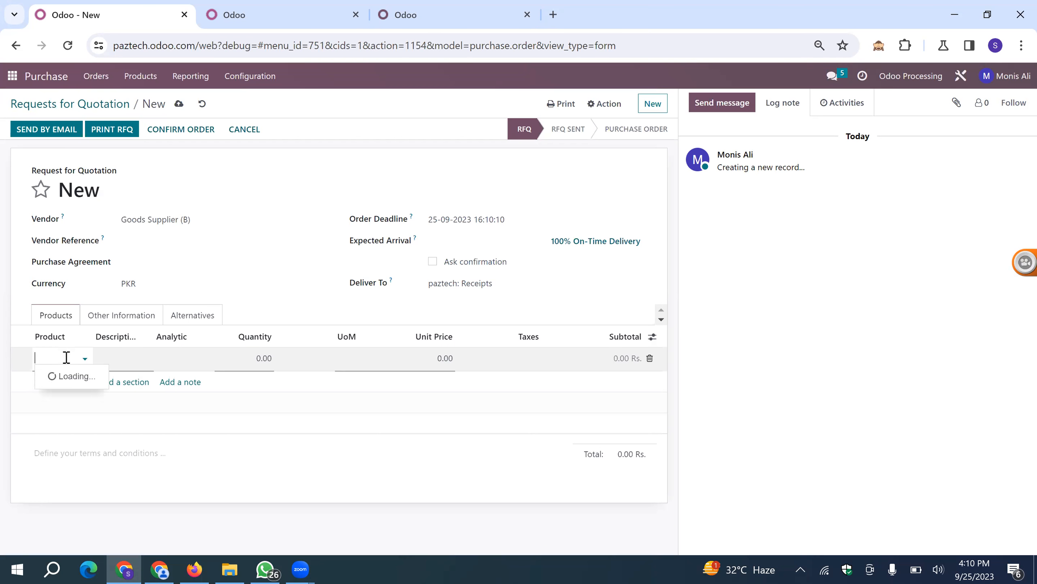
{"action": "type", "text": "Chieck"}
{"action": "key", "text": "BackSpace"}
{"action": "key", "text": "BackSpace"}
{"action": "key", "text": "BackSpace"}
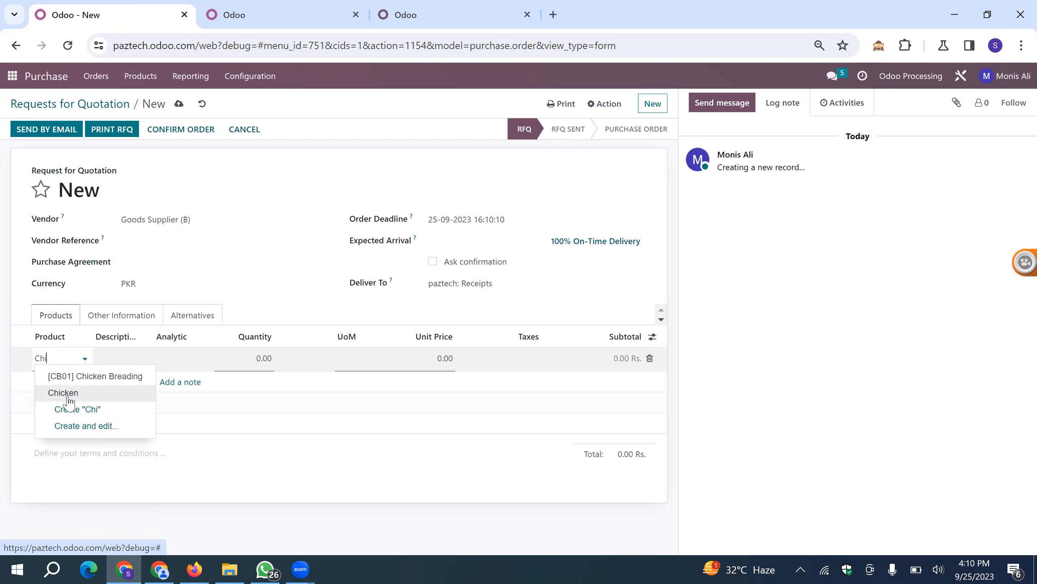
{"action": "left_click", "coordinate": [68, 395]}
Add a second product line for Burger (Pack of 6) to the request for quotation
{"action": "left_click", "coordinate": [66, 381]}
{"action": "left_click", "coordinate": [65, 392]}
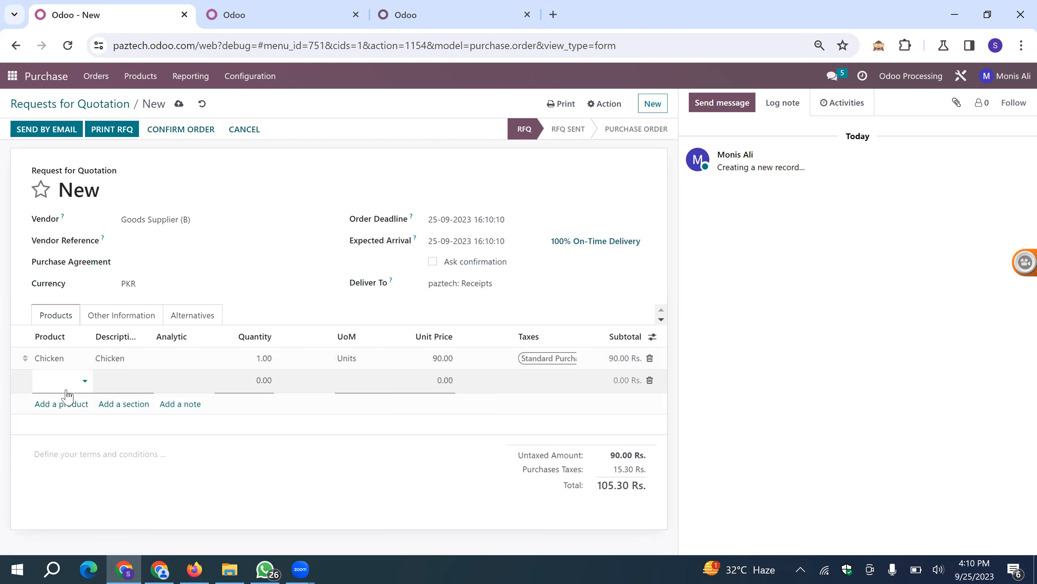
{"action": "type", "text": "Burger"}
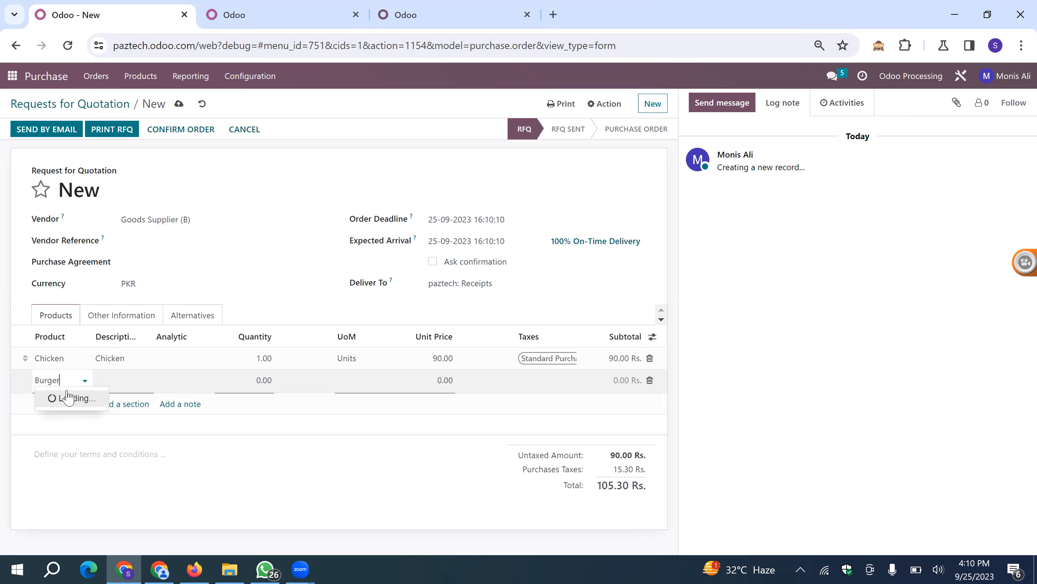
{"action": "left_click", "coordinate": [71, 414]}
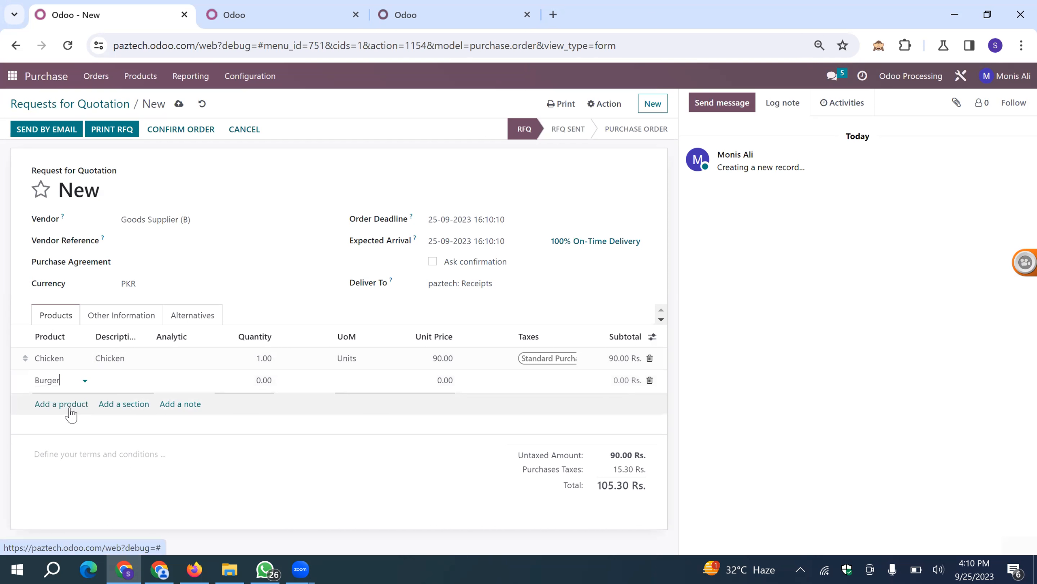
{"action": "left_click", "coordinate": [72, 380]}
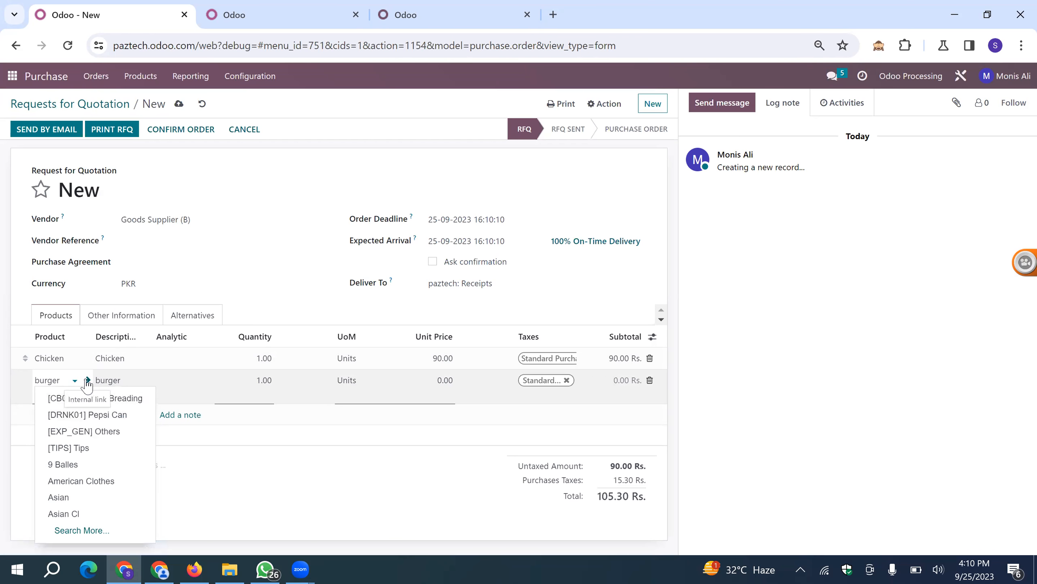
{"action": "key", "text": "BackSpace"}
{"action": "key", "text": "BackSpace"}
{"action": "key", "text": "BackSpace"}
{"action": "key", "text": "BackSpace"}
{"action": "key", "text": "BackSpace"}
{"action": "key", "text": "BackSpace"}
{"action": "type", "text": "Bur"}
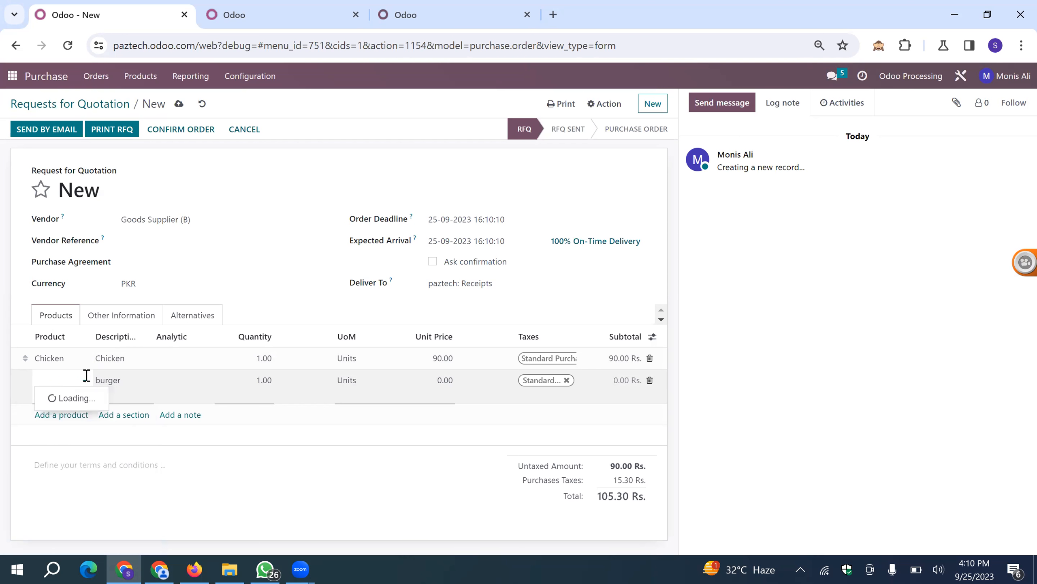
{"action": "type", "text": "ger"}
{"action": "left_click", "coordinate": [87, 398]}
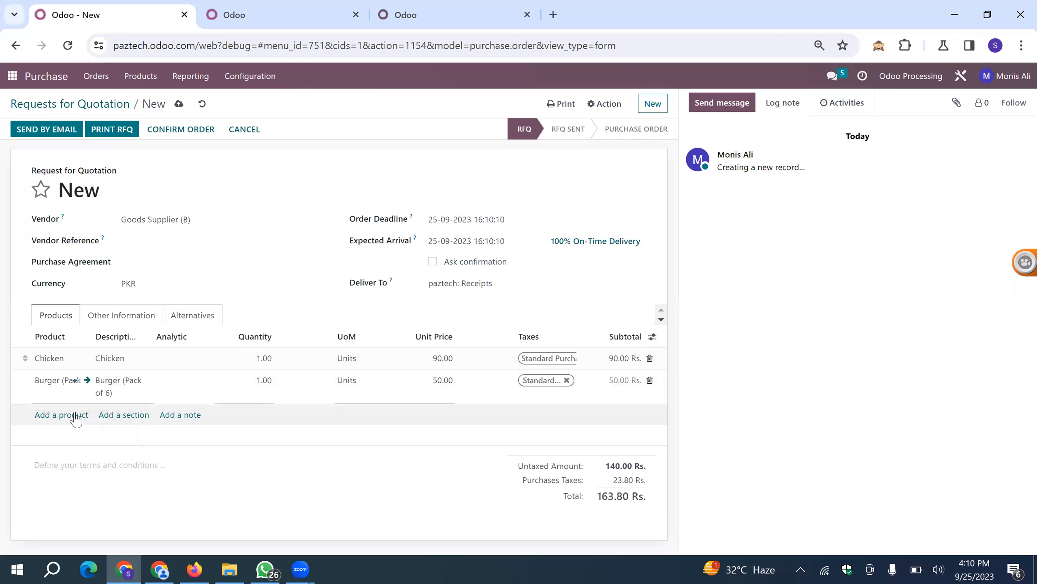
{"action": "left_click", "coordinate": [715, 409]}
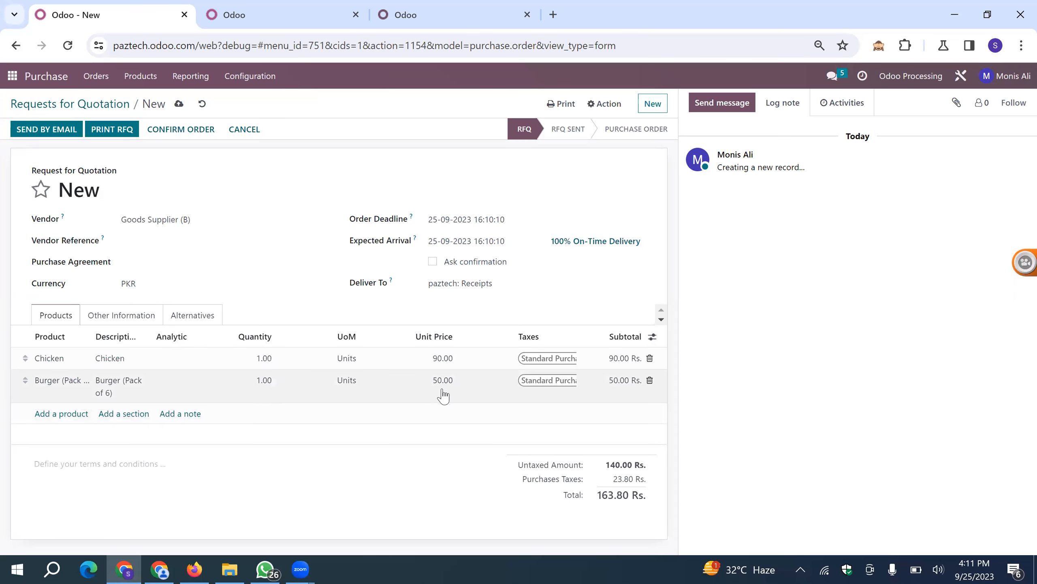
Set the delivery destination to Odoo Processing - warehouse: Receipts and confirm the saved request as a purchase order
{"action": "left_click", "coordinate": [522, 286]}
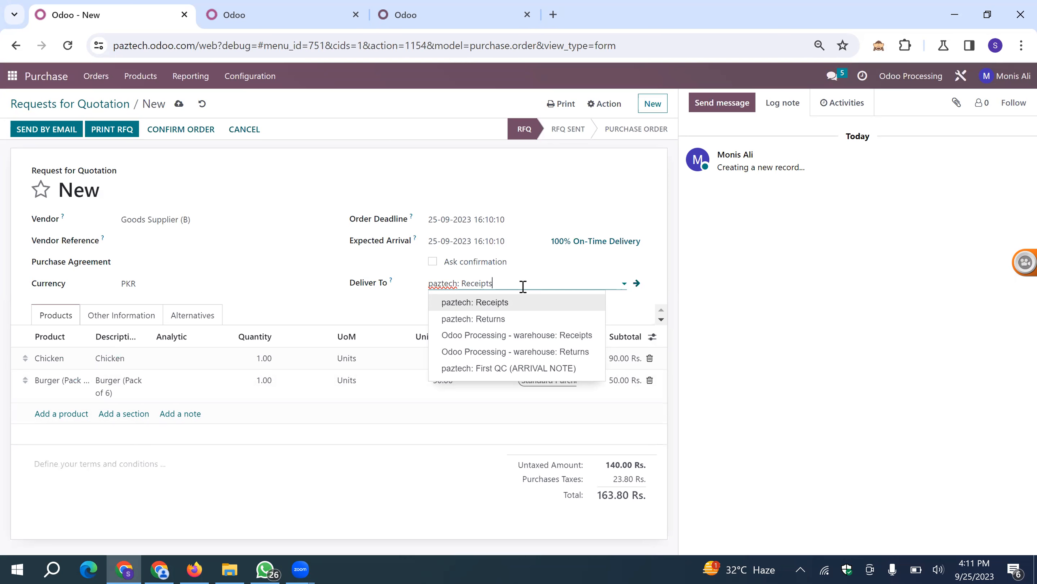
{"action": "left_click", "coordinate": [501, 337]}
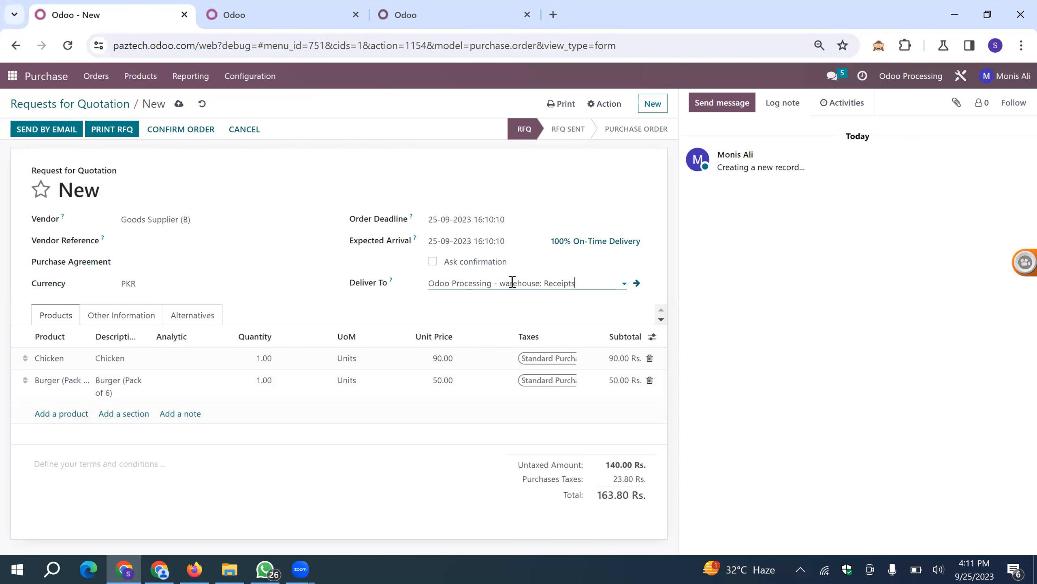
{"action": "left_click", "coordinate": [182, 105]}
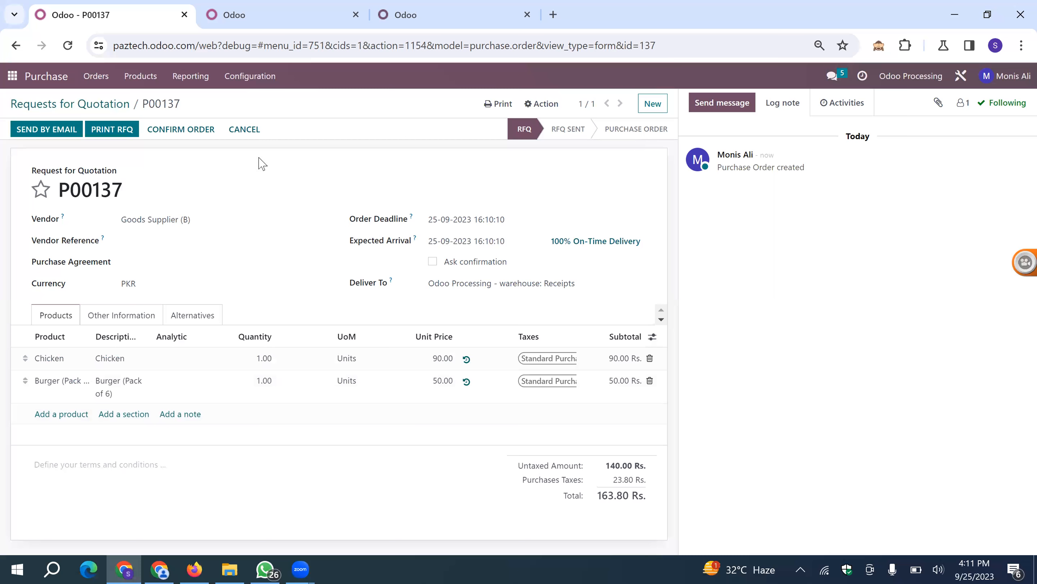
{"action": "left_click", "coordinate": [202, 129]}
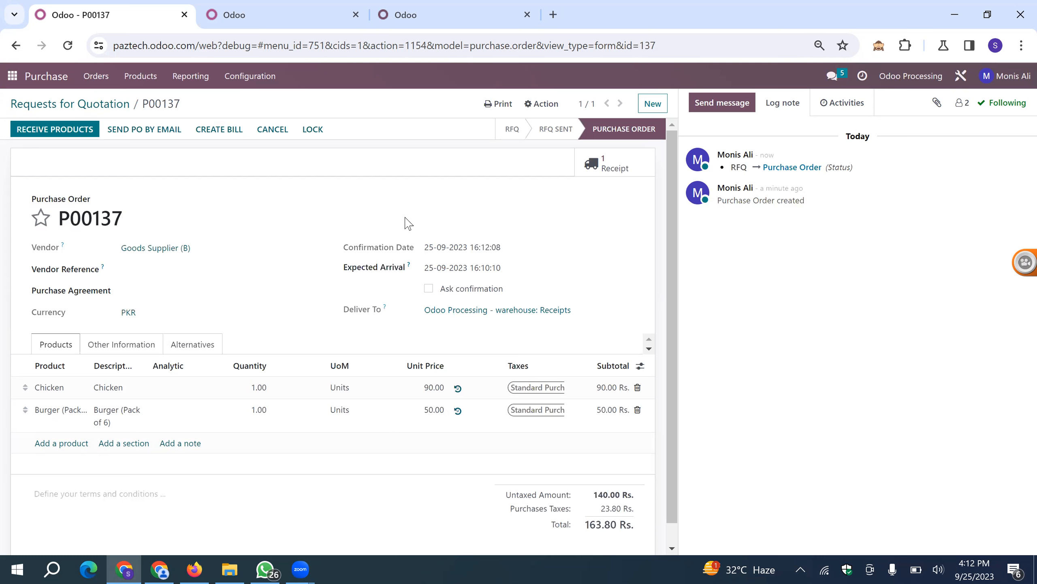
Open the Inventory app in the second browser tab and list the Odoo Processing - warehouse receipts ready to process
{"action": "left_click", "coordinate": [252, 5]}
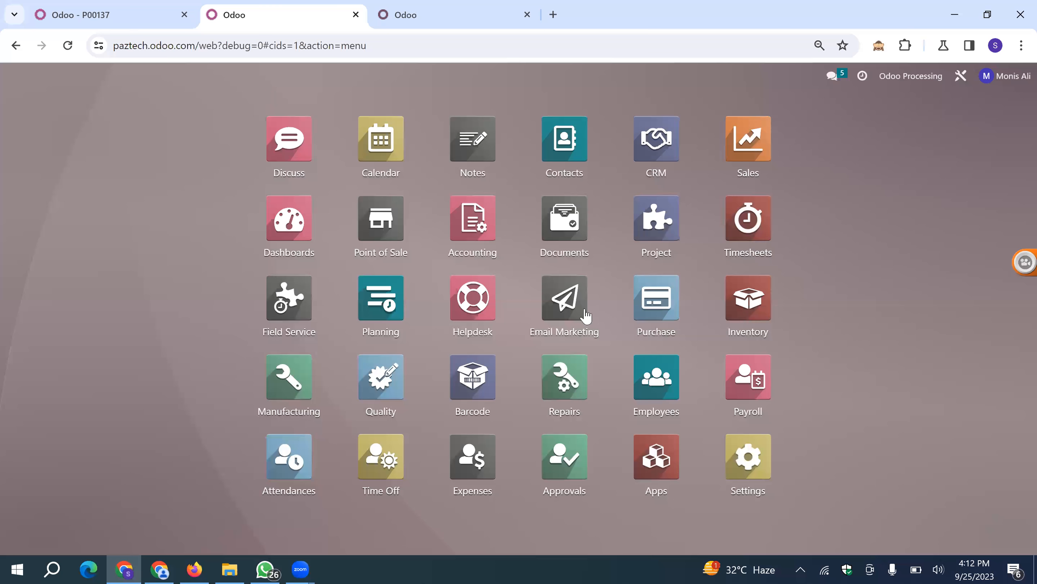
{"action": "left_click", "coordinate": [738, 313]}
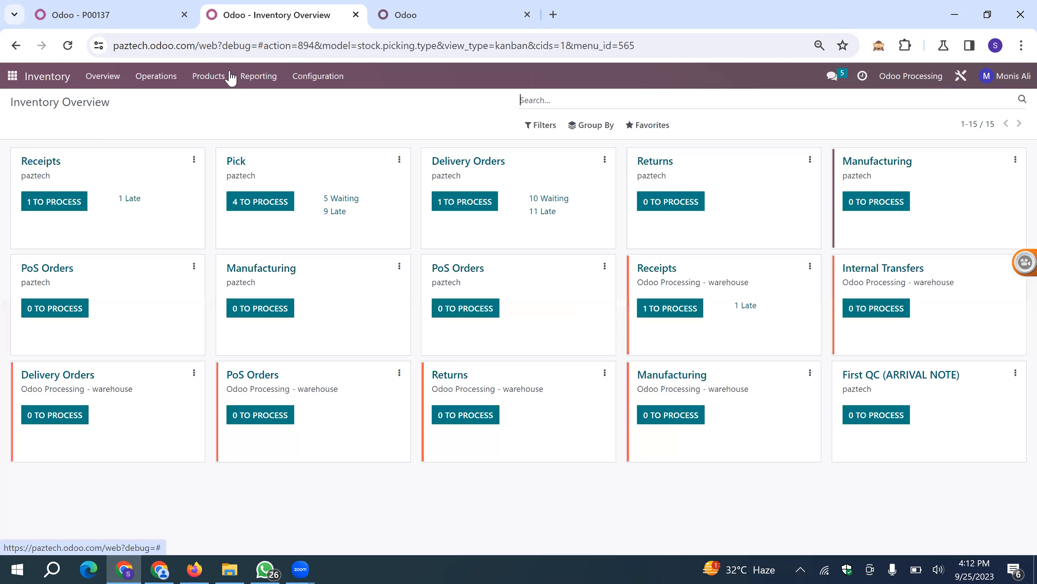
{"action": "left_click", "coordinate": [103, 18]}
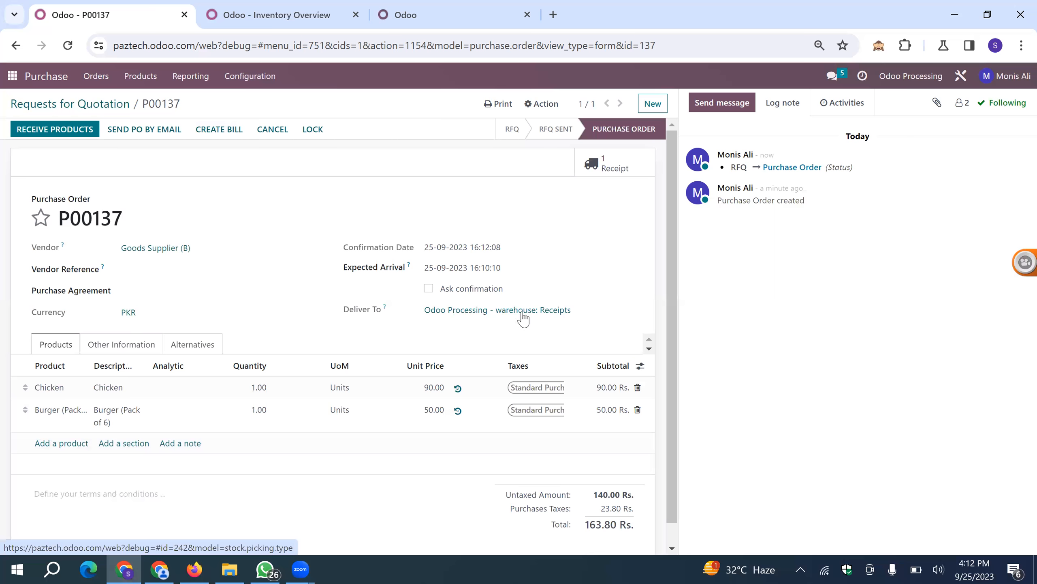
{"action": "left_click", "coordinate": [275, 6]}
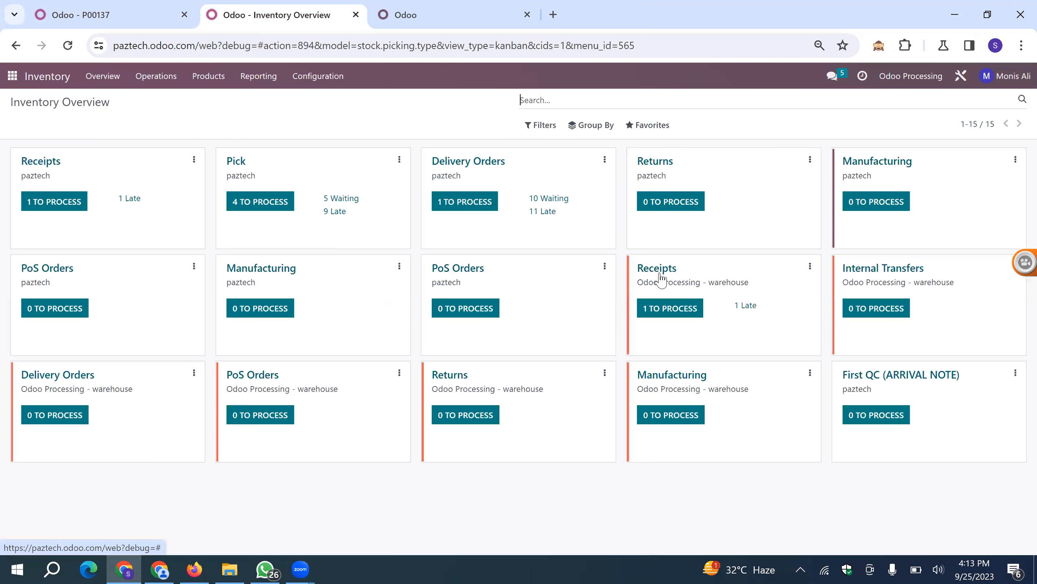
{"action": "left_click", "coordinate": [658, 309]}
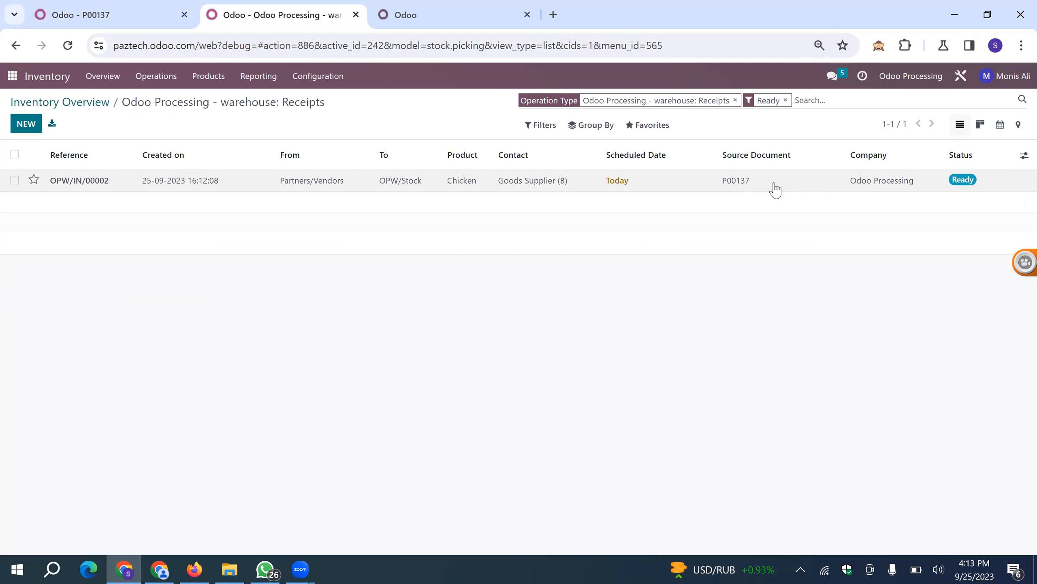
Copy the purchase order's reference and filter the warehouse receipts by it as the source document
{"action": "left_click", "coordinate": [122, 17]}
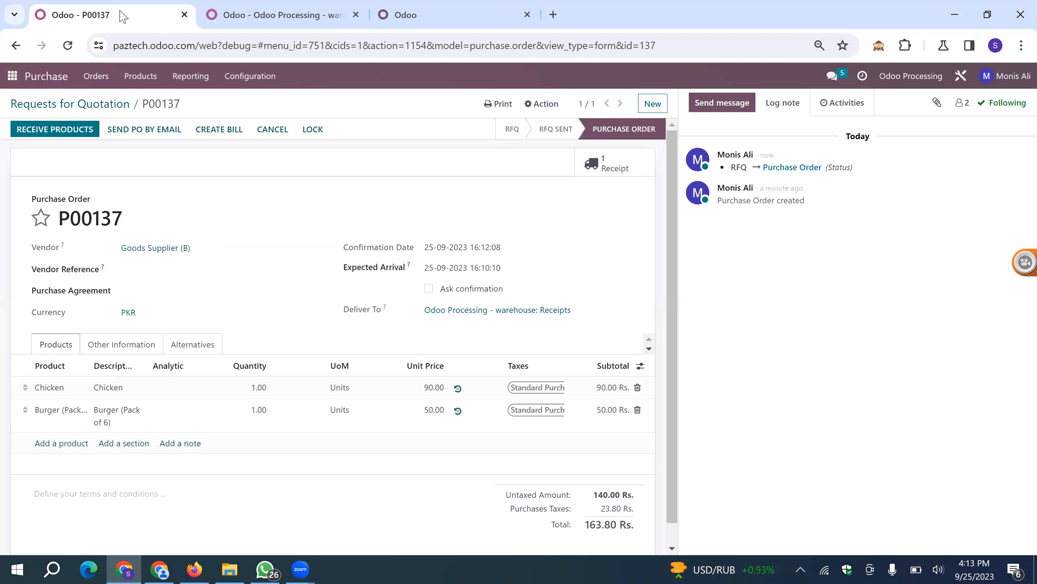
{"action": "left_click_drag", "start_coordinate": [131, 227], "coordinate": [61, 222]}
{"action": "key", "text": "ctrl+c"}
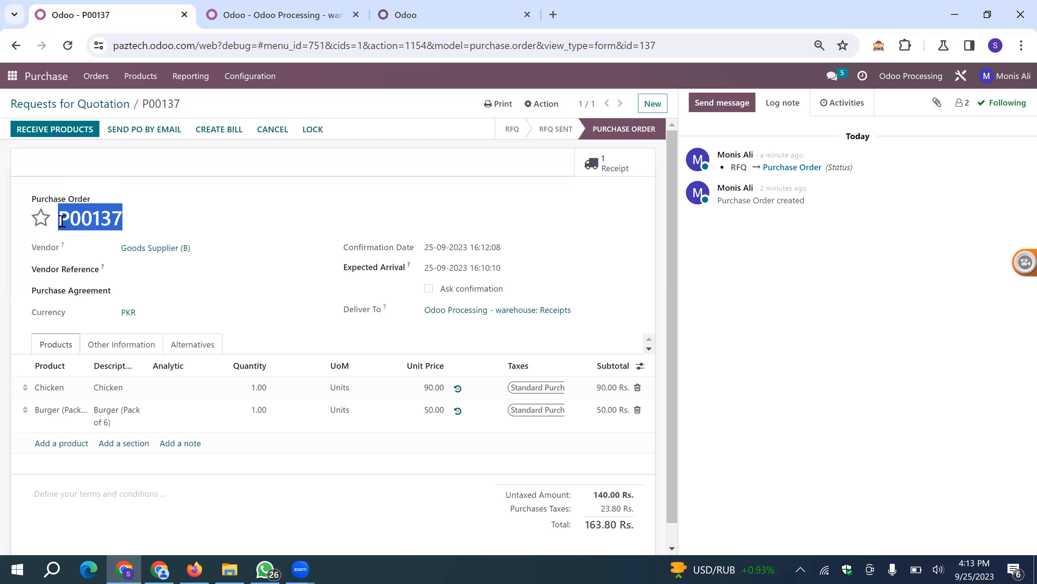
{"action": "left_click", "coordinate": [224, 18]}
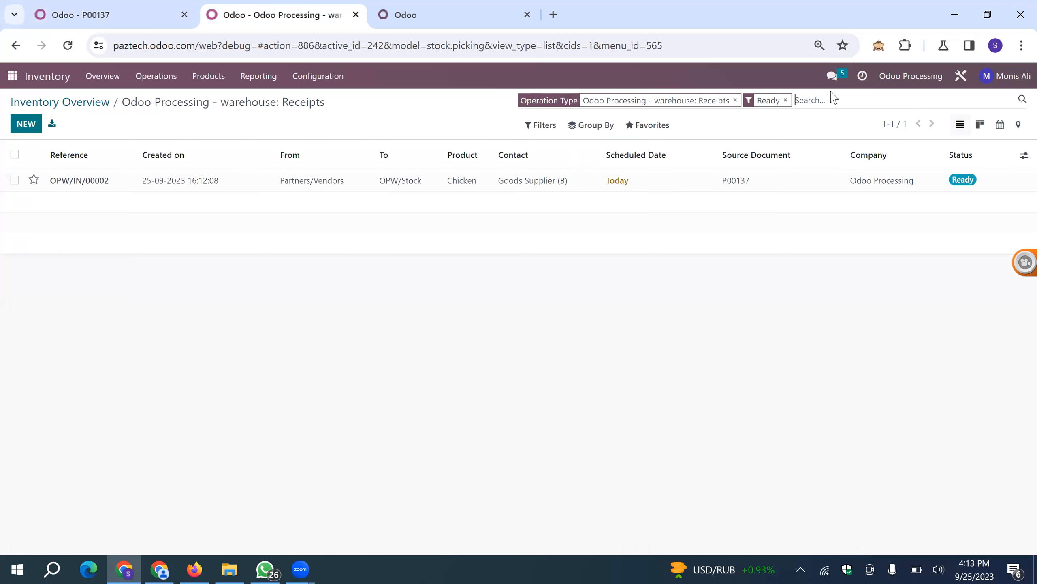
{"action": "key", "text": "ctrl+v"}
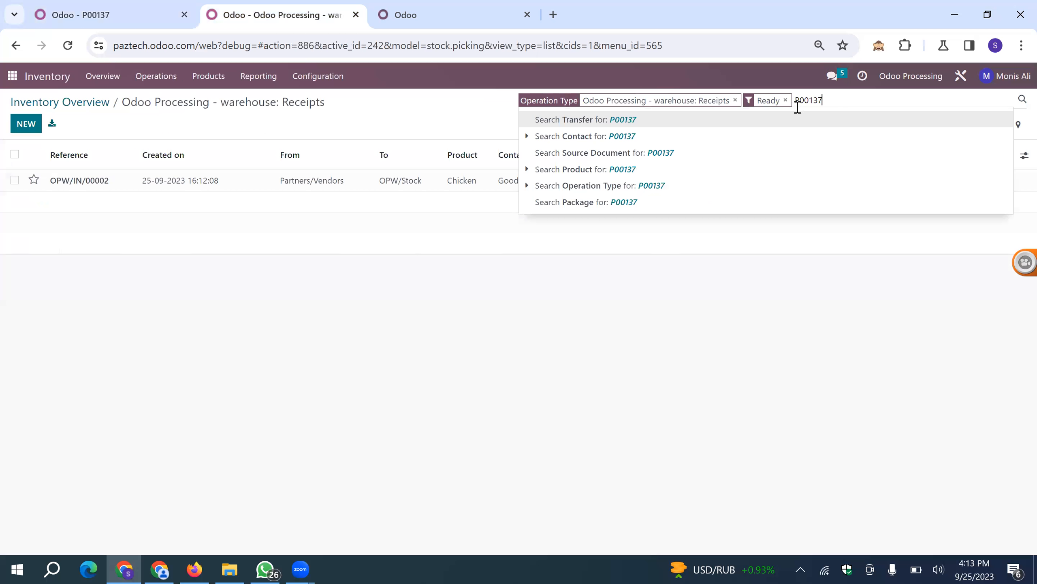
{"action": "left_click", "coordinate": [601, 155]}
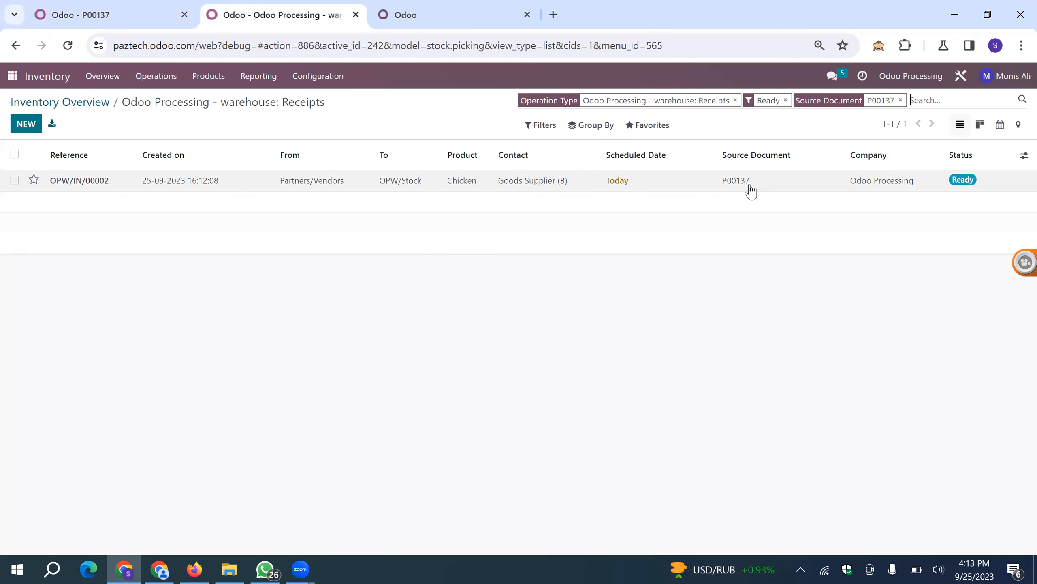
Set the done quantities of Chicken and Burger (Pack of 6) to 1 in the order's receipt and validate it
{"action": "left_click", "coordinate": [429, 186]}
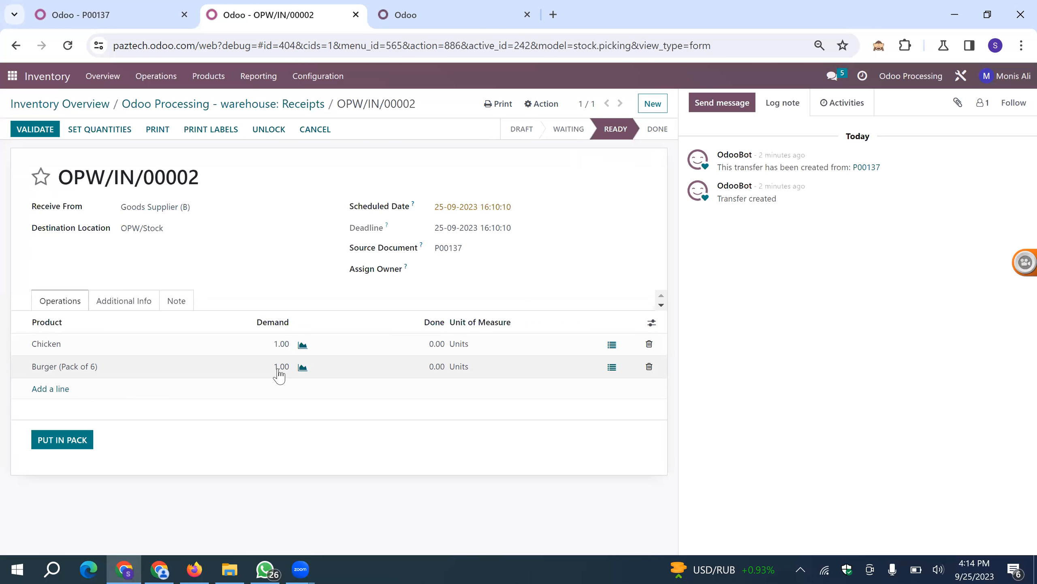
{"action": "left_click", "coordinate": [438, 342]}
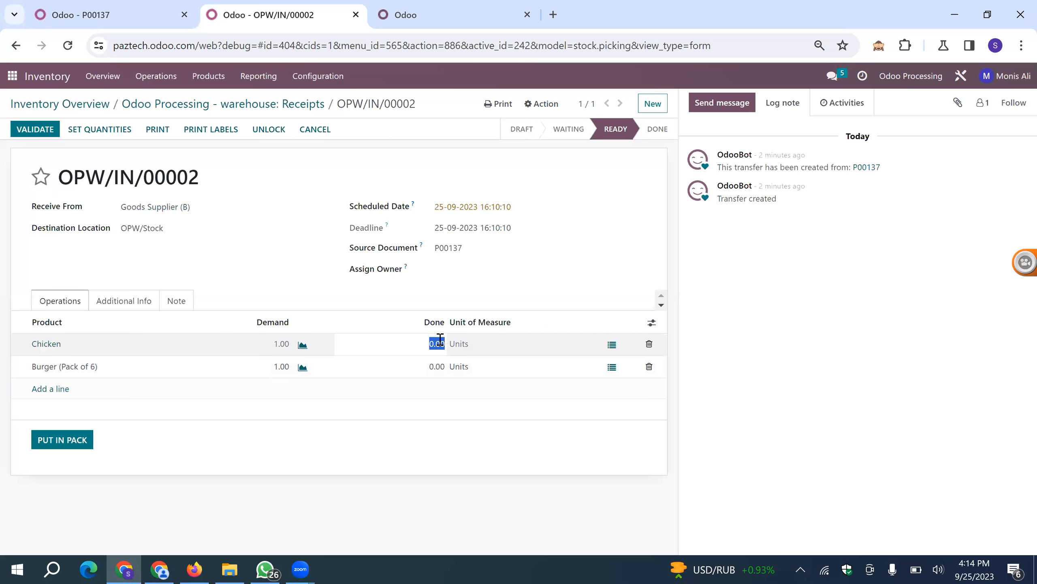
{"action": "type", "text": "1"}
{"action": "left_click", "coordinate": [441, 366]}
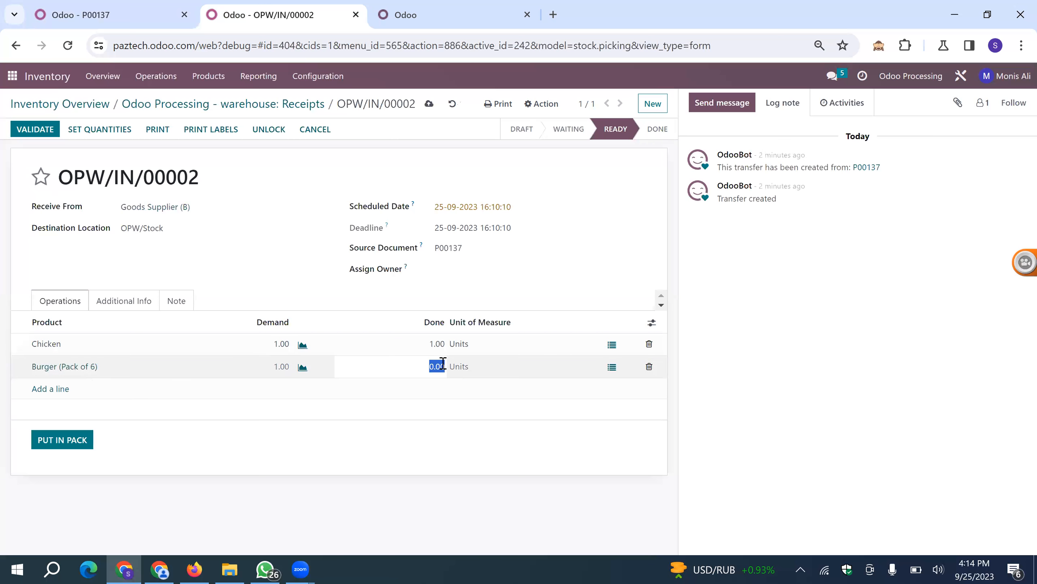
{"action": "type", "text": "1"}
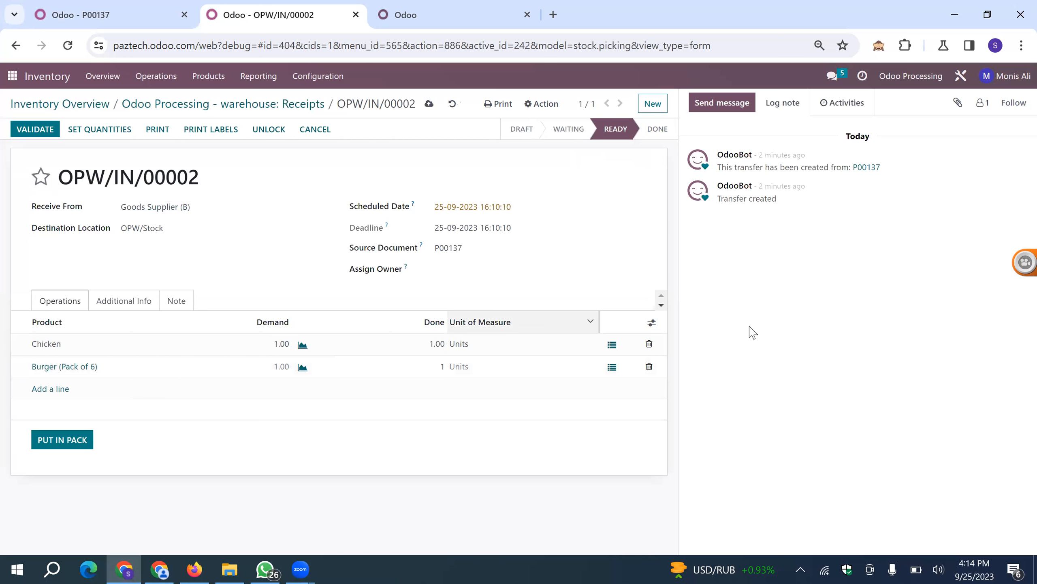
{"action": "left_click", "coordinate": [504, 281]}
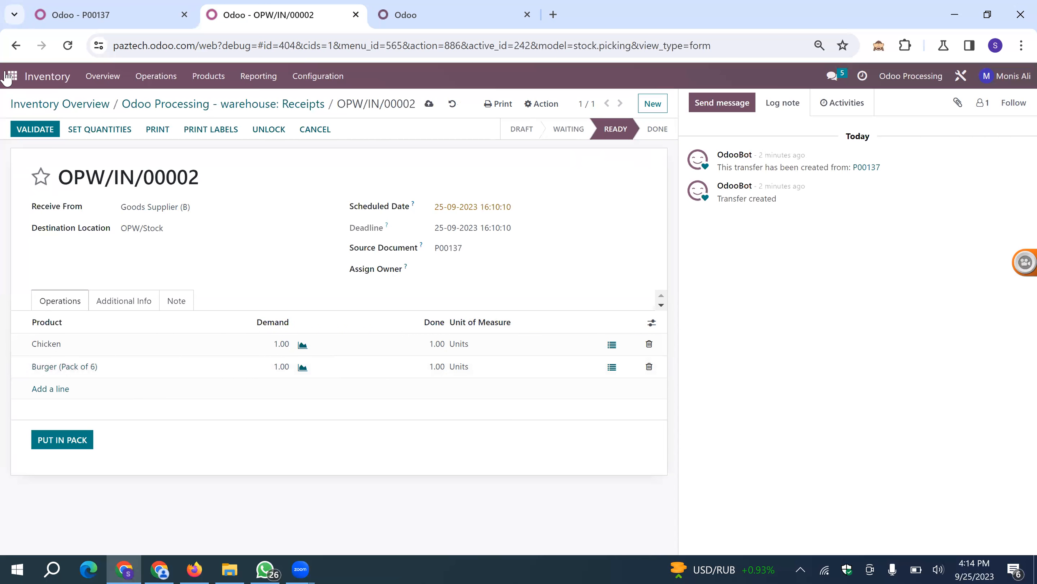
{"action": "left_click", "coordinate": [36, 129]}
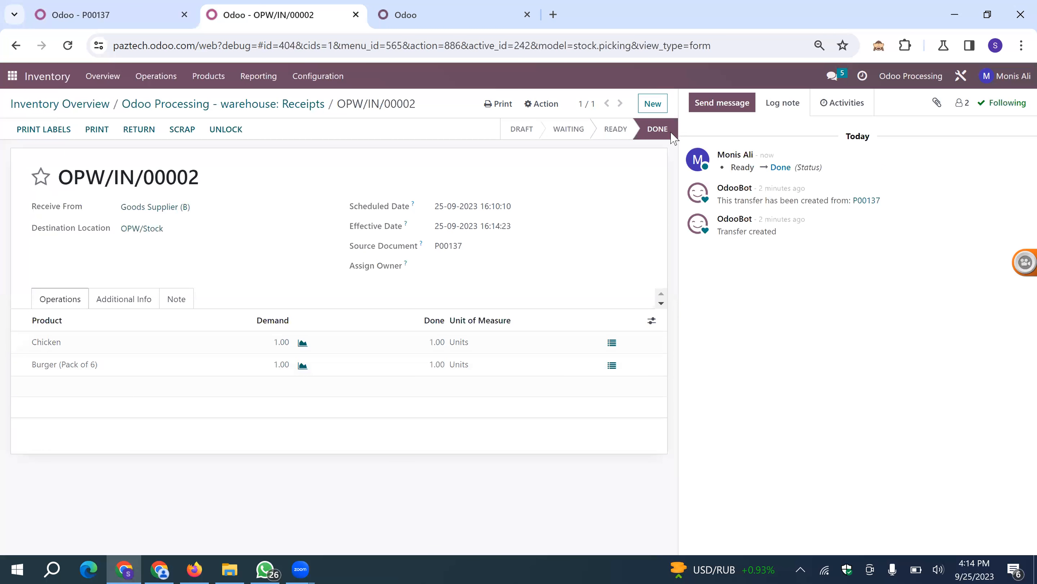
{"action": "mouse_move", "coordinate": [655, 136]}
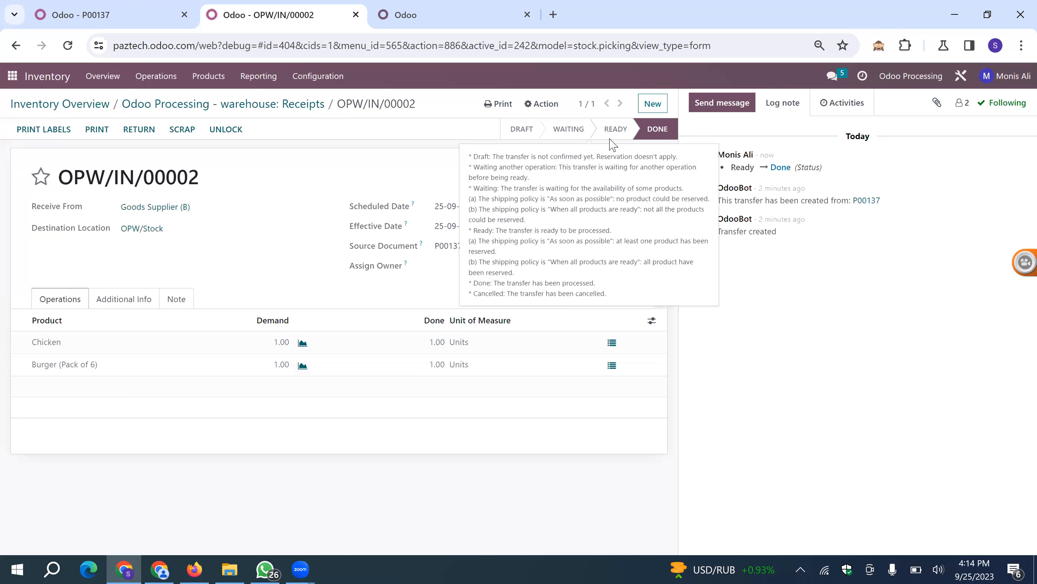
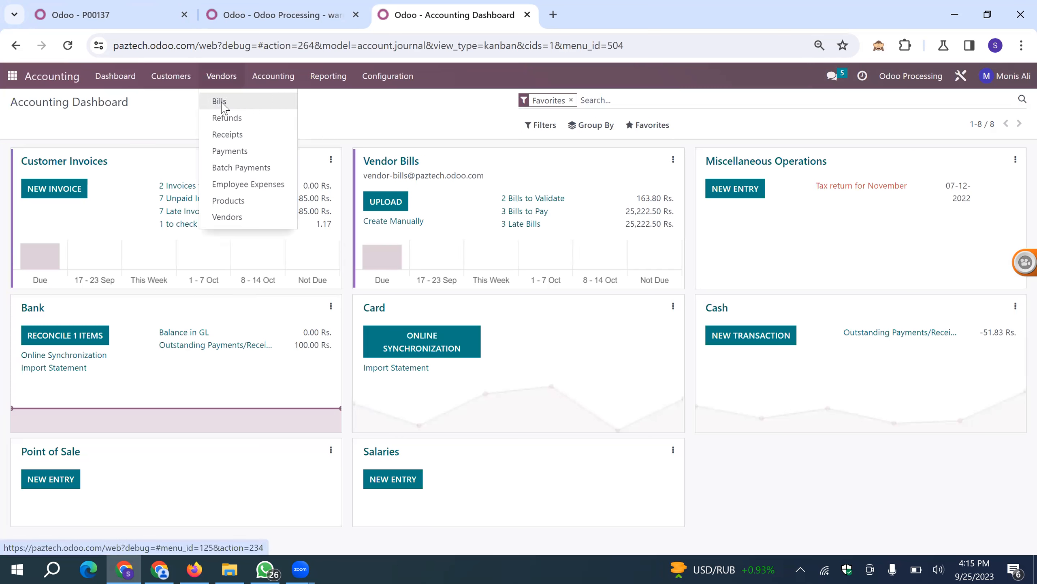
Open the vendor bills in the Accounting app and start a new bill for the received purchase order
{"action": "left_click", "coordinate": [221, 102]}
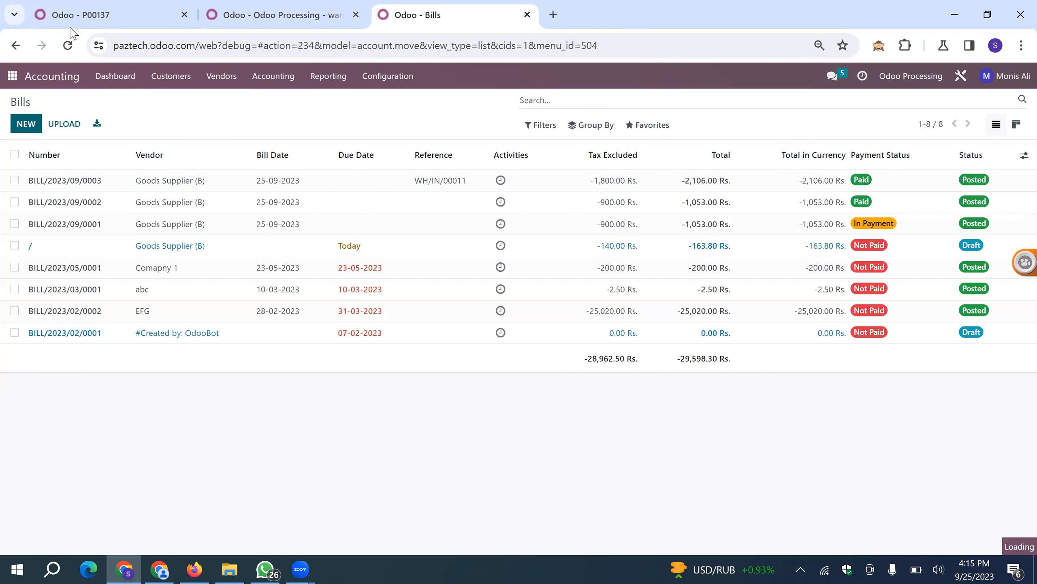
{"action": "left_click", "coordinate": [112, 15]}
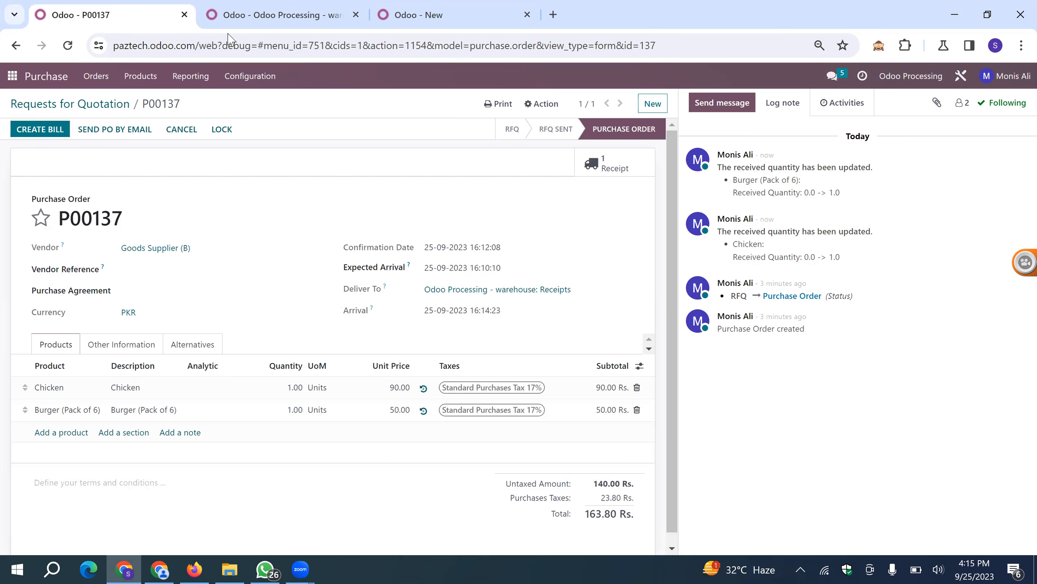
{"action": "left_click", "coordinate": [237, 17]}
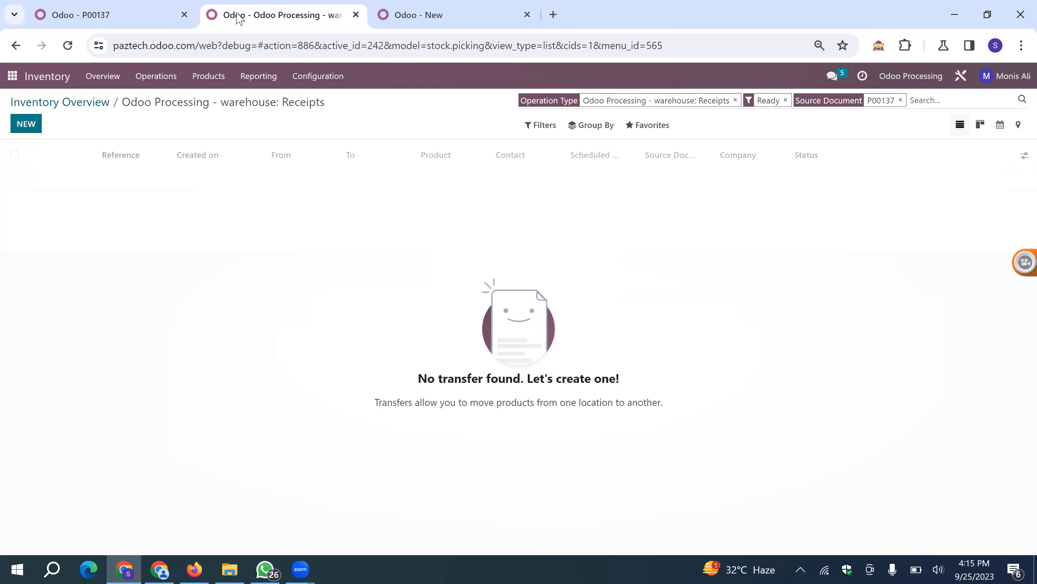
{"action": "left_click", "coordinate": [403, 17]}
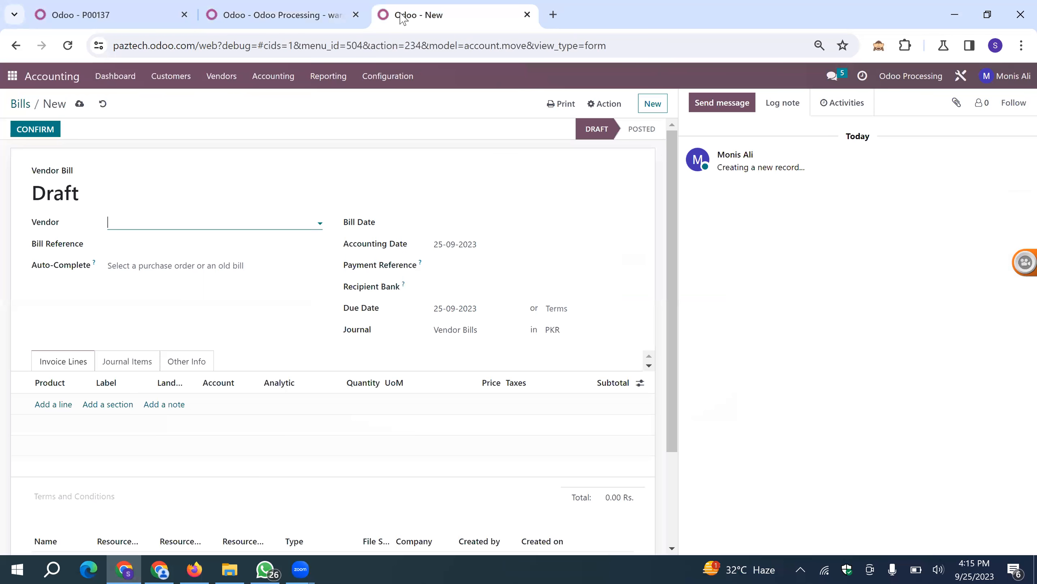
{"action": "left_click", "coordinate": [306, 8]}
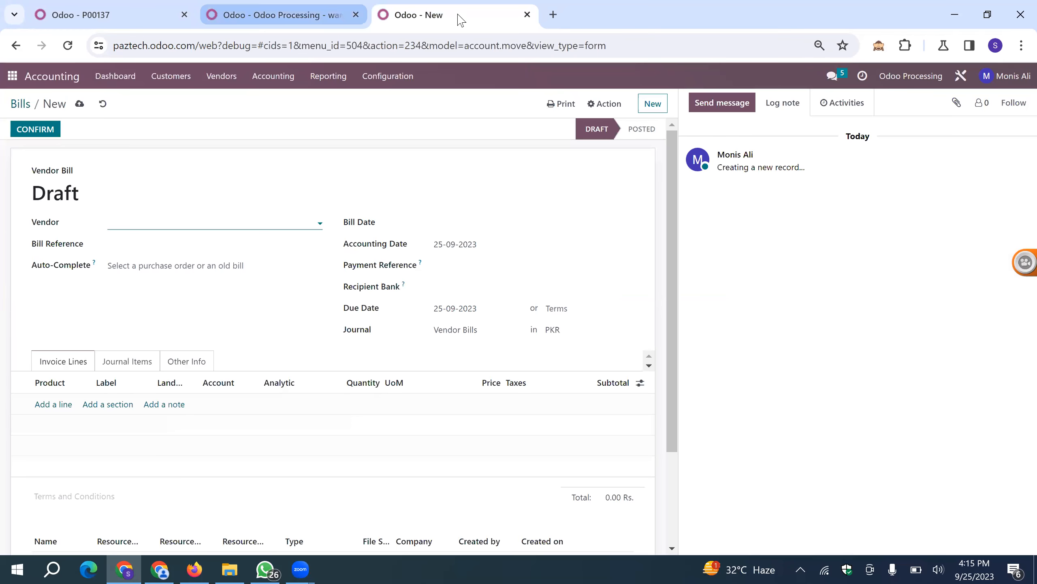
{"action": "left_click", "coordinate": [468, 13]}
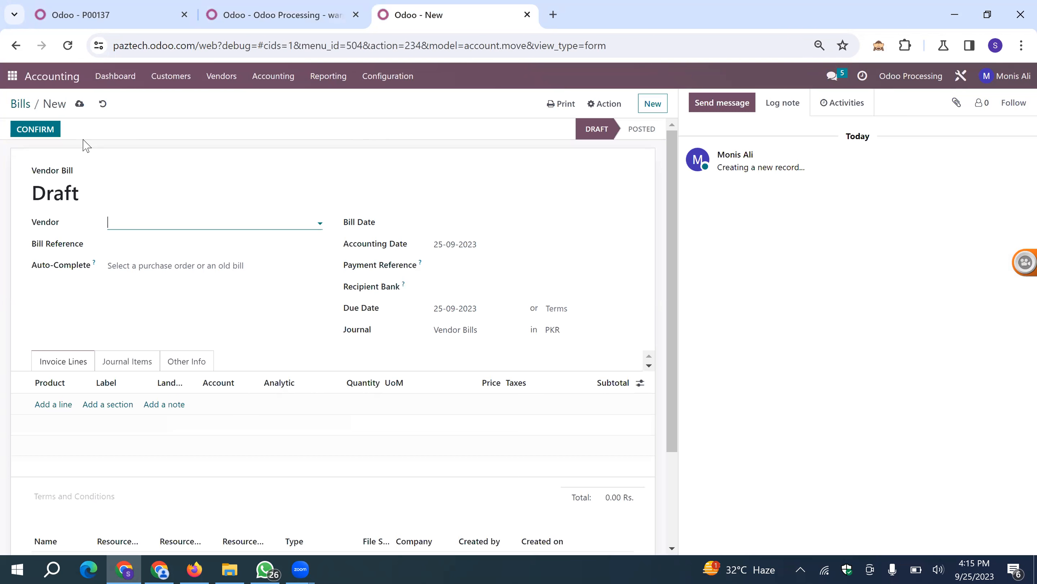
Set the bill's vendor to Goods Supplier (B) and auto-complete its lines from the 140.00 Rs. purchase order just received
{"action": "left_click", "coordinate": [125, 226]}
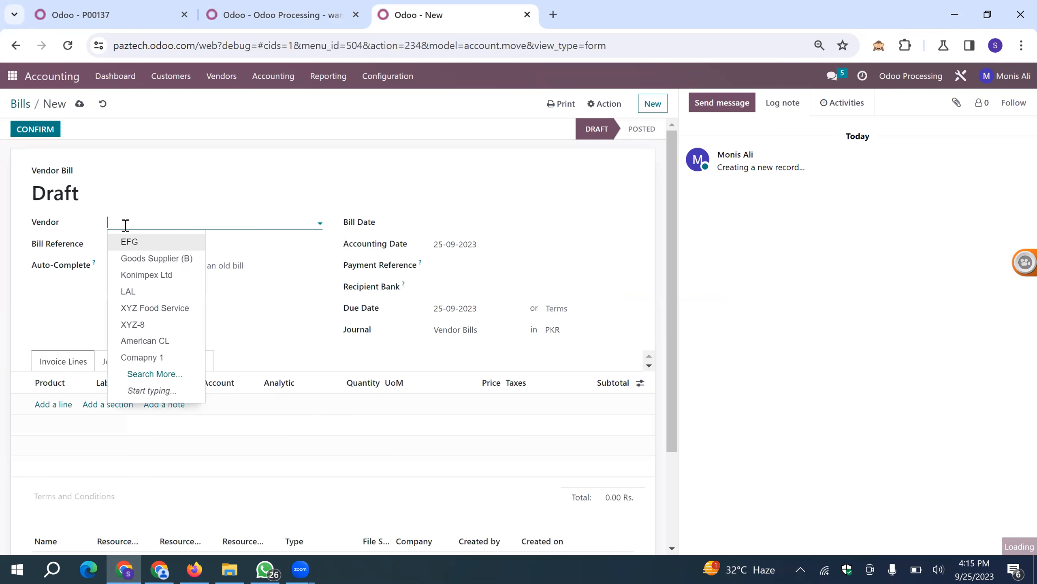
{"action": "left_click", "coordinate": [133, 258]}
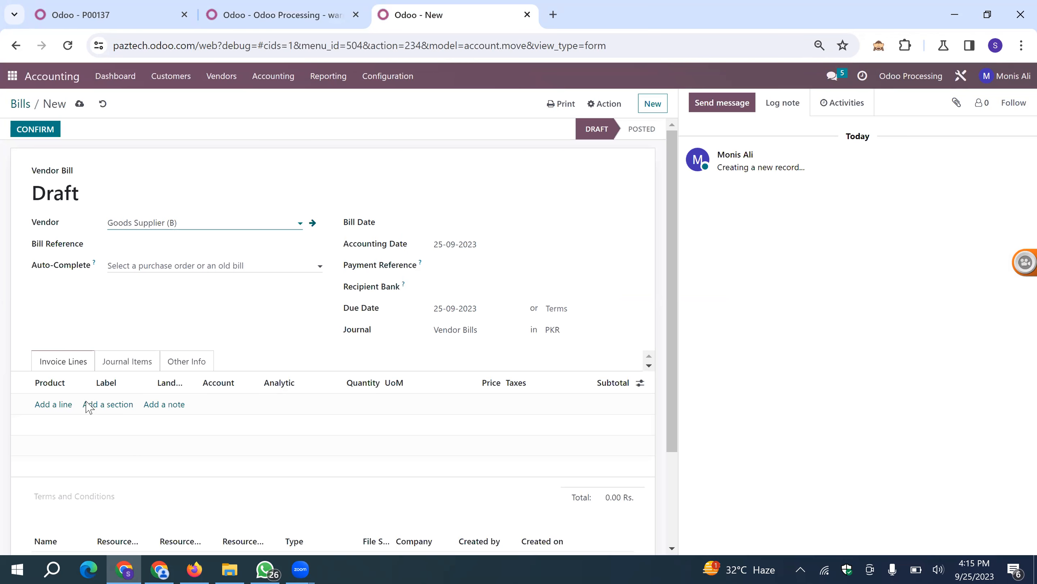
{"action": "left_click", "coordinate": [154, 265]}
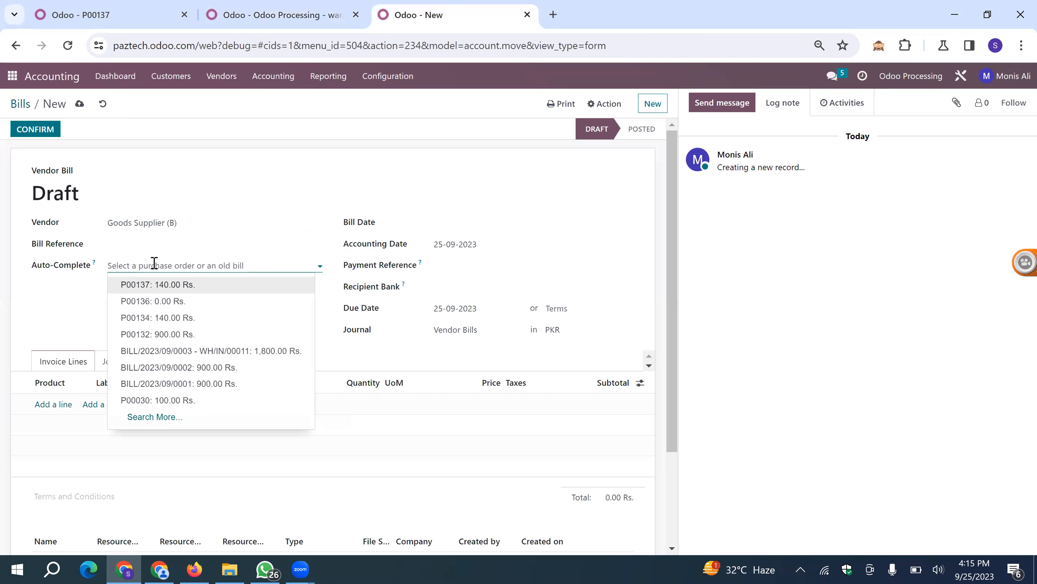
{"action": "left_click", "coordinate": [157, 286]}
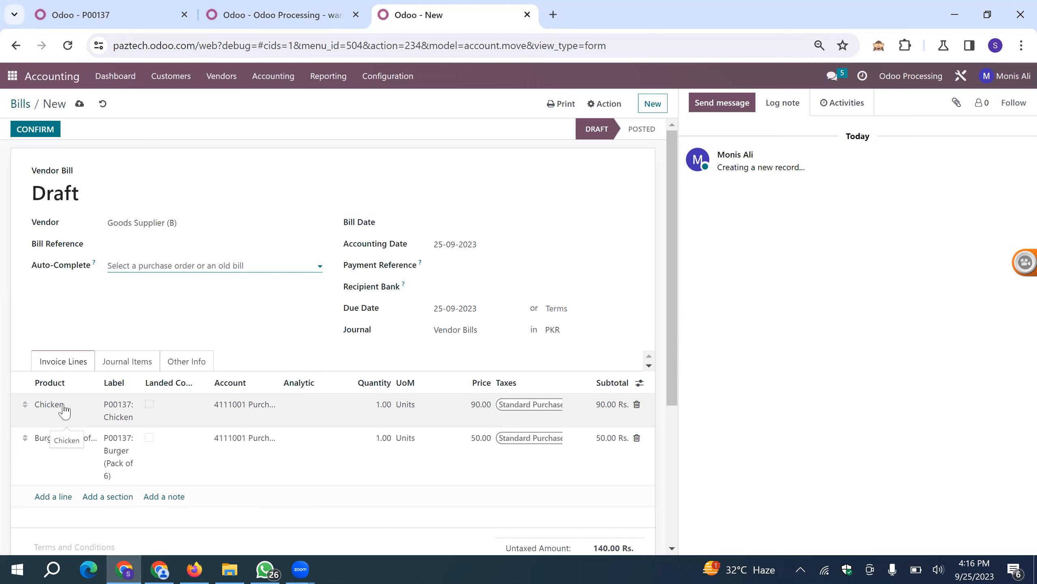
{"action": "left_click", "coordinate": [139, 269]}
{"action": "left_click", "coordinate": [146, 285]}
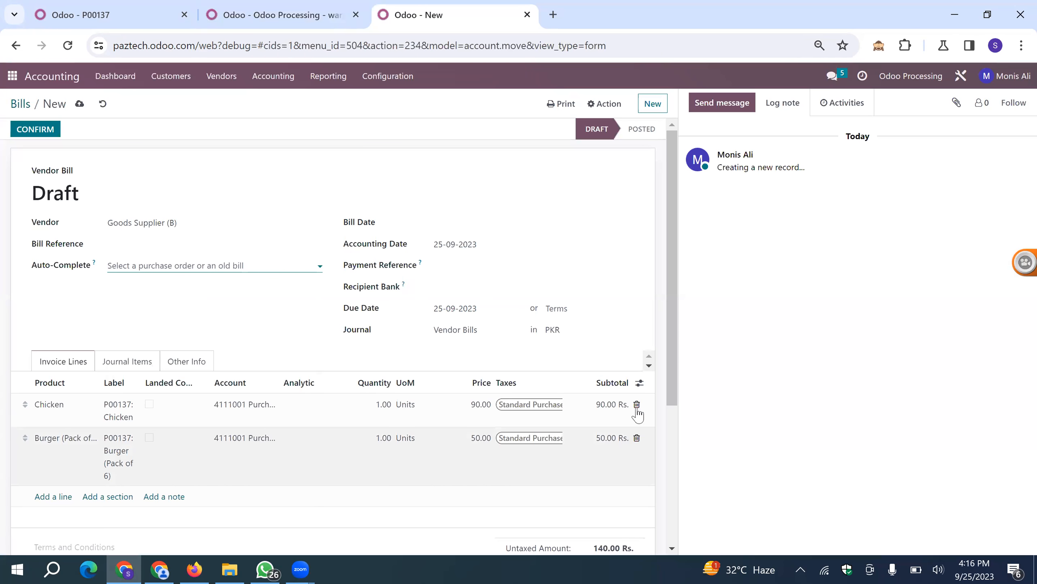
Set the bill date to 25-09-2023, save the vendor bill and confirm it
{"action": "left_click", "coordinate": [438, 229]}
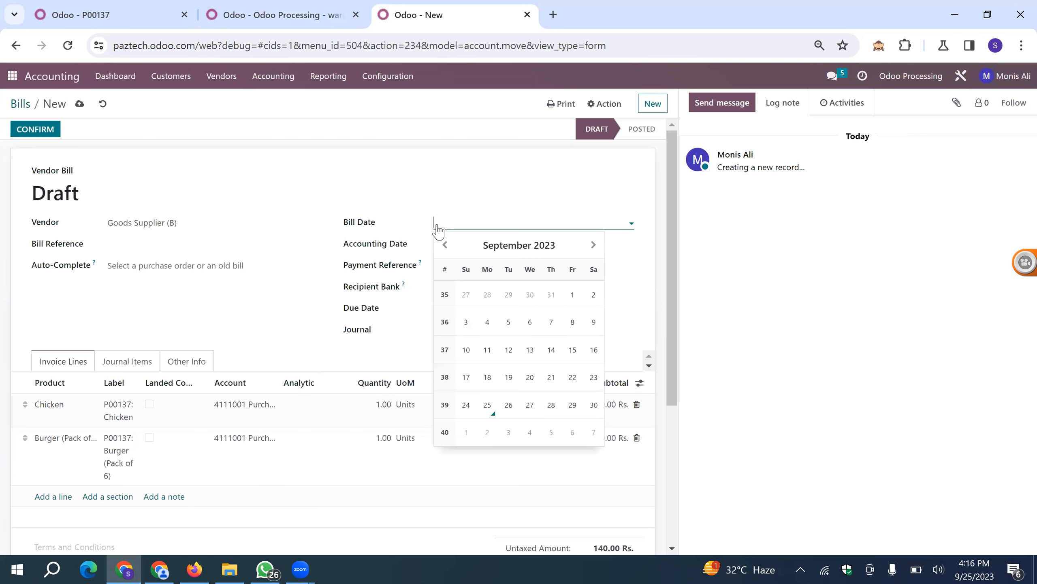
{"action": "left_click", "coordinate": [490, 409]}
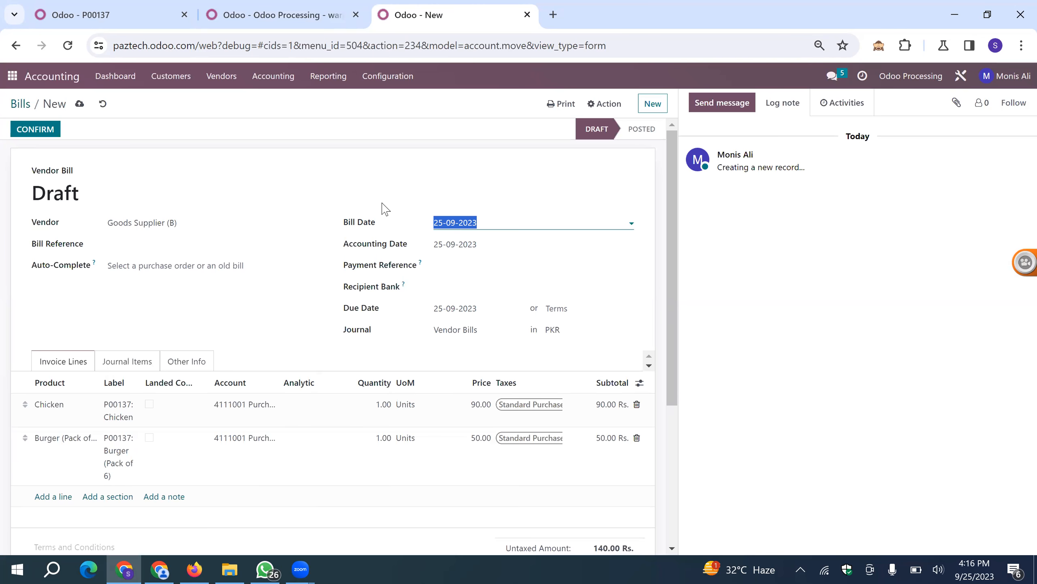
{"action": "left_click", "coordinate": [79, 104]}
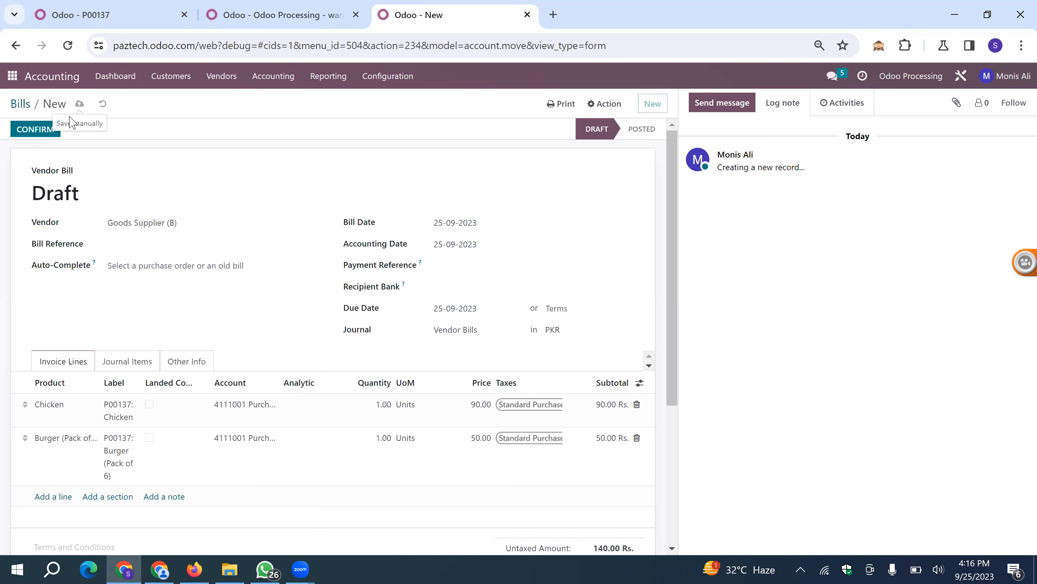
{"action": "left_click", "coordinate": [50, 130]}
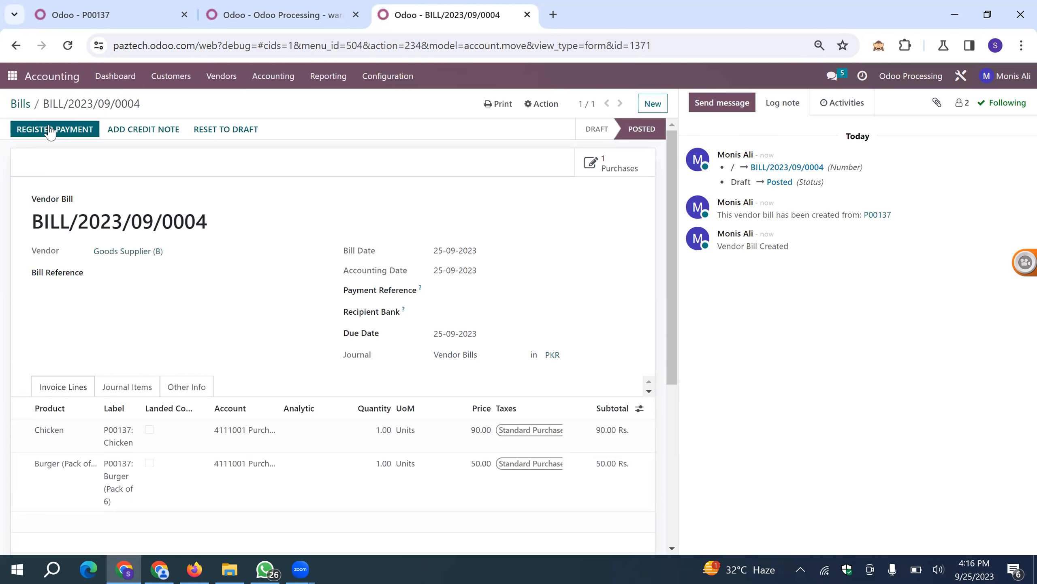
Reload the purchase order and examine its linked vendor bills and receipts, comparing it with the posted bill
{"action": "left_click", "coordinate": [300, 27]}
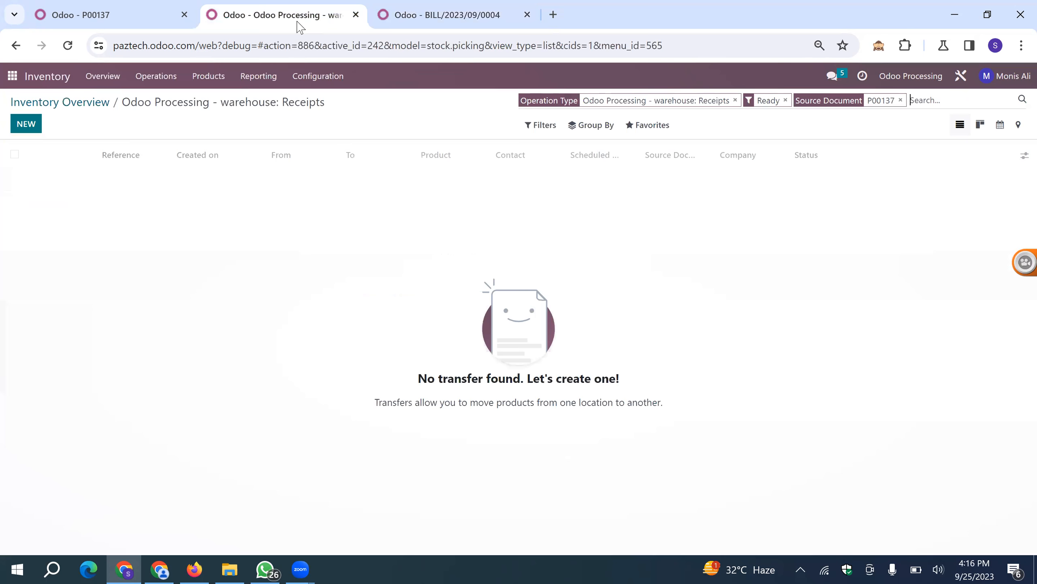
{"action": "left_click", "coordinate": [121, 18]}
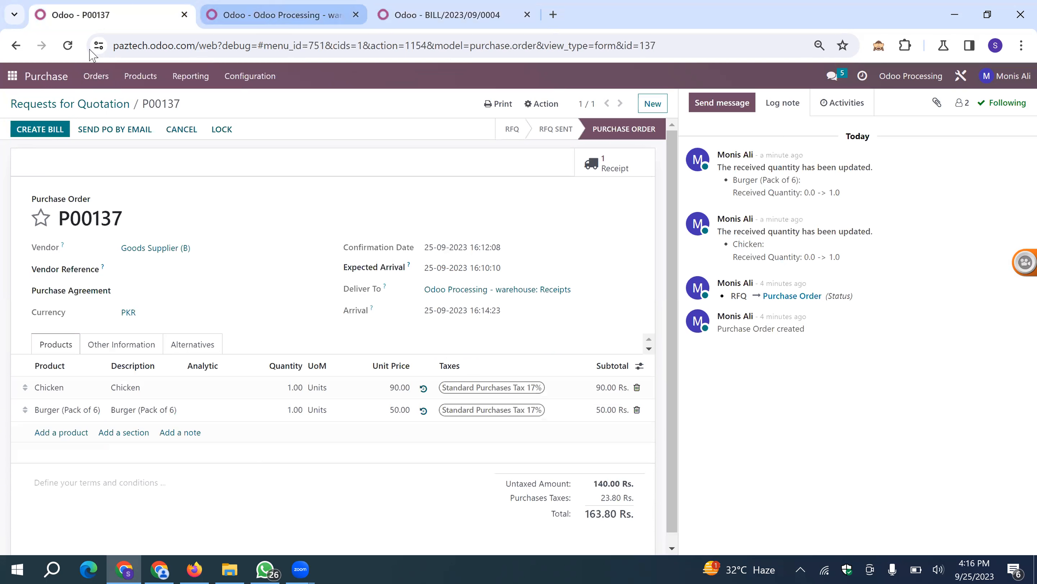
{"action": "left_click", "coordinate": [446, 14]}
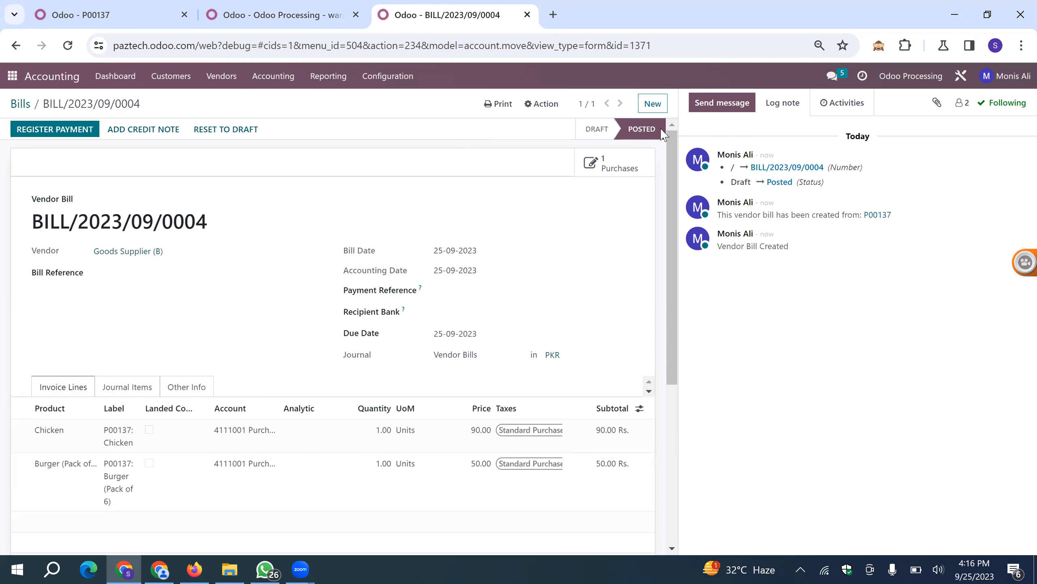
{"action": "left_click", "coordinate": [83, 9]}
{"action": "left_click", "coordinate": [67, 46]}
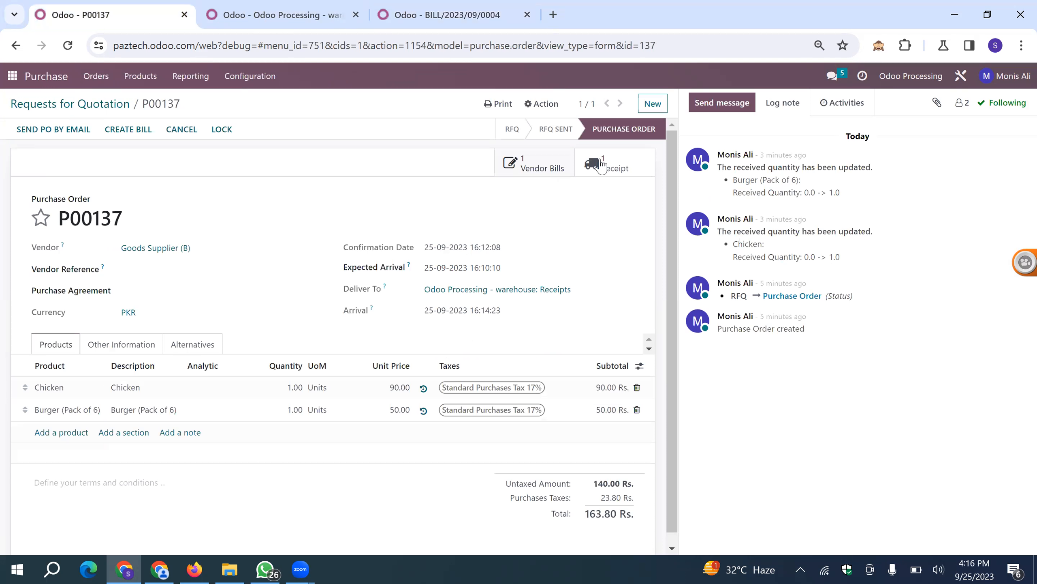
{"action": "left_click", "coordinate": [437, 12]}
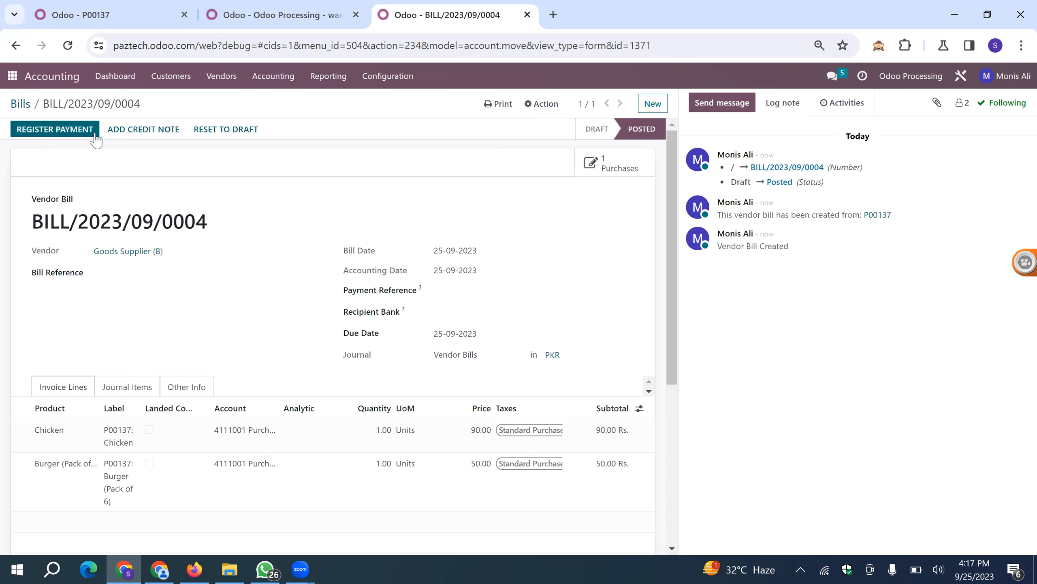
Create a new vendor payment to Goods Supplier (B) with the purchase order's total of 163.80 as the amount
{"action": "left_click", "coordinate": [224, 80]}
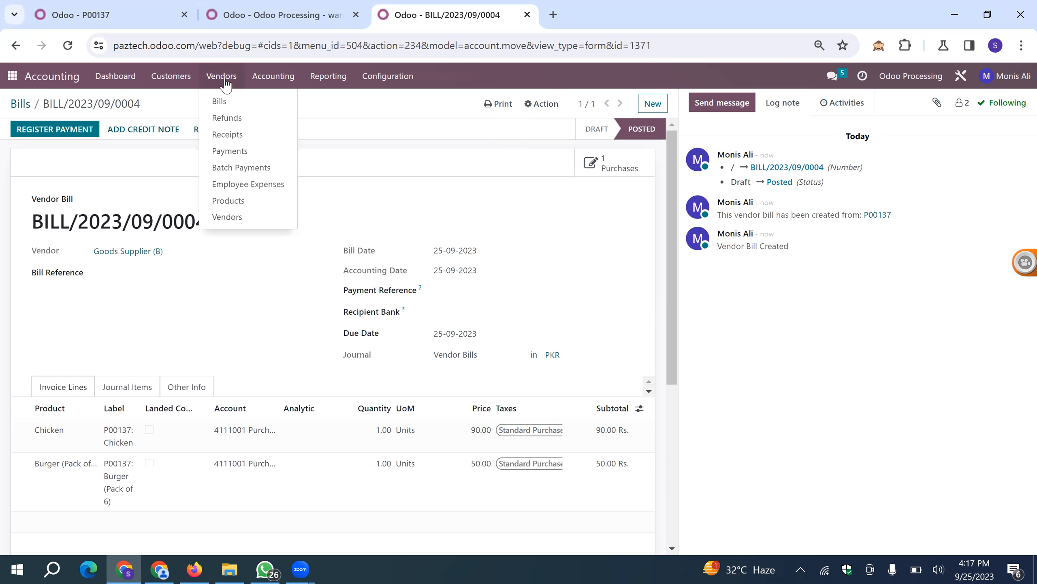
{"action": "left_click", "coordinate": [231, 156]}
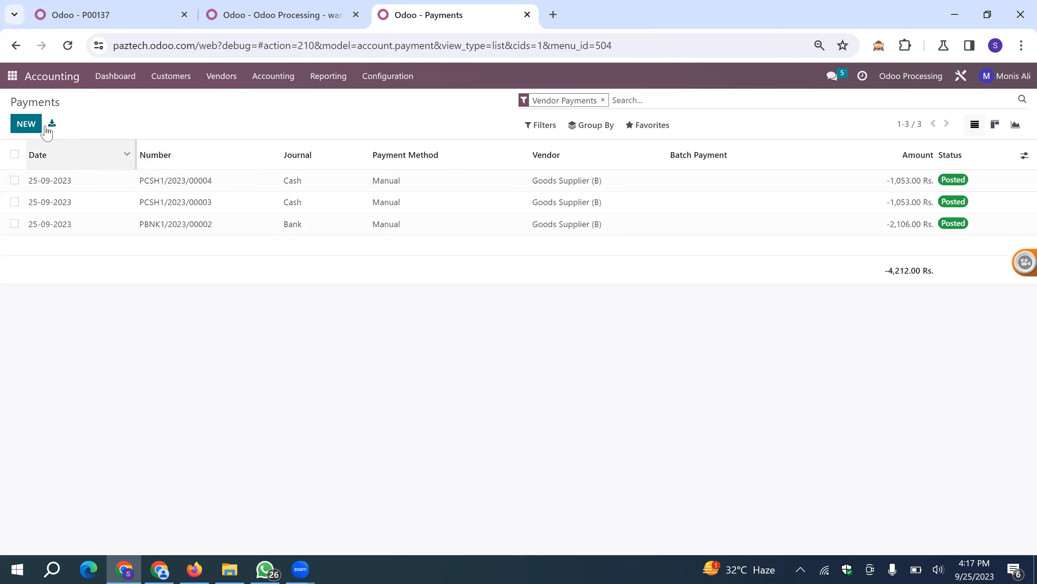
{"action": "left_click", "coordinate": [24, 124]}
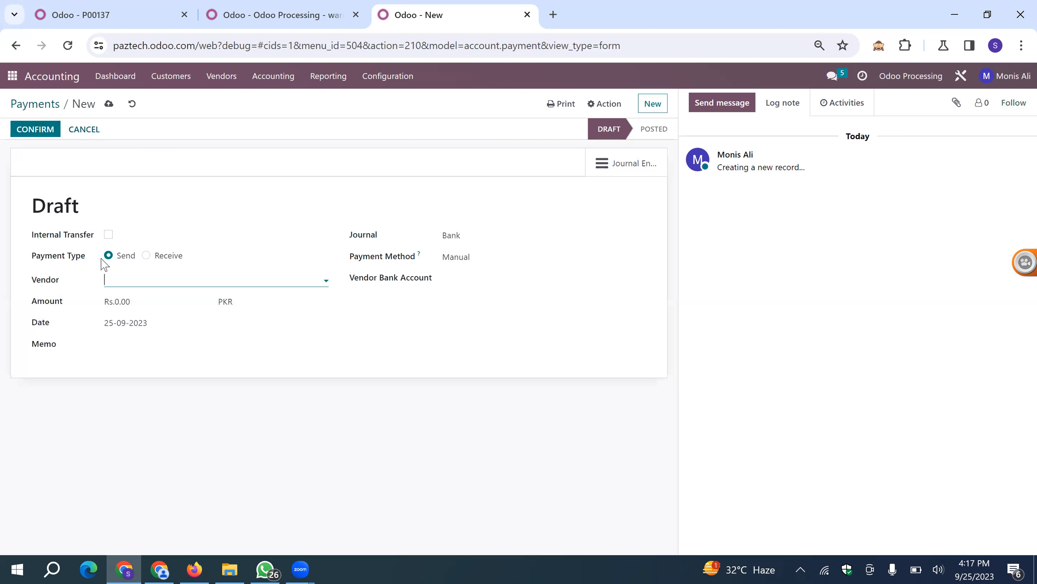
{"action": "left_click", "coordinate": [130, 282]}
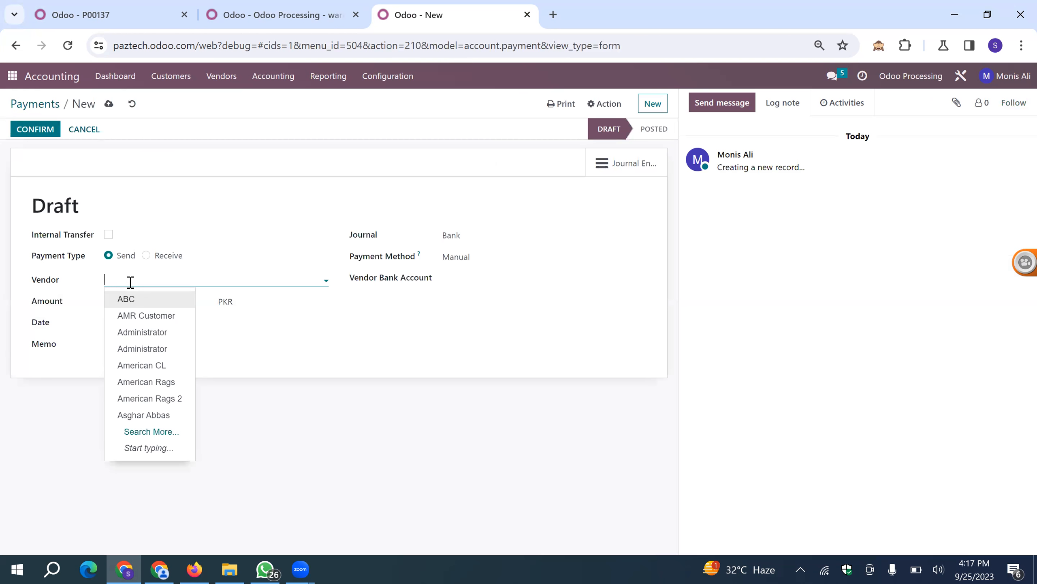
{"action": "type", "text": "Goods"}
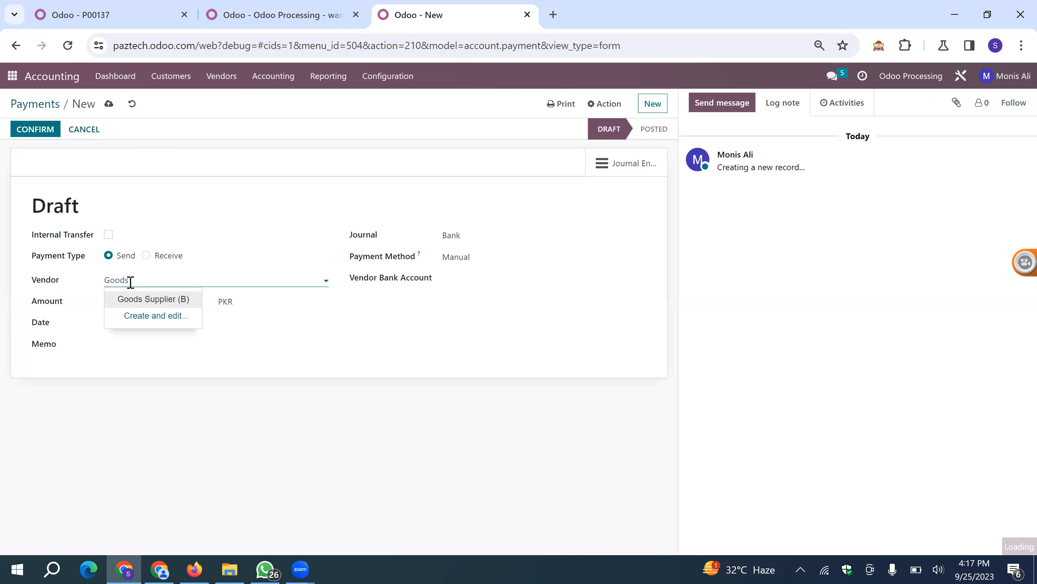
{"action": "left_click", "coordinate": [148, 301]}
{"action": "left_click", "coordinate": [147, 301]}
{"action": "left_click", "coordinate": [53, 12]}
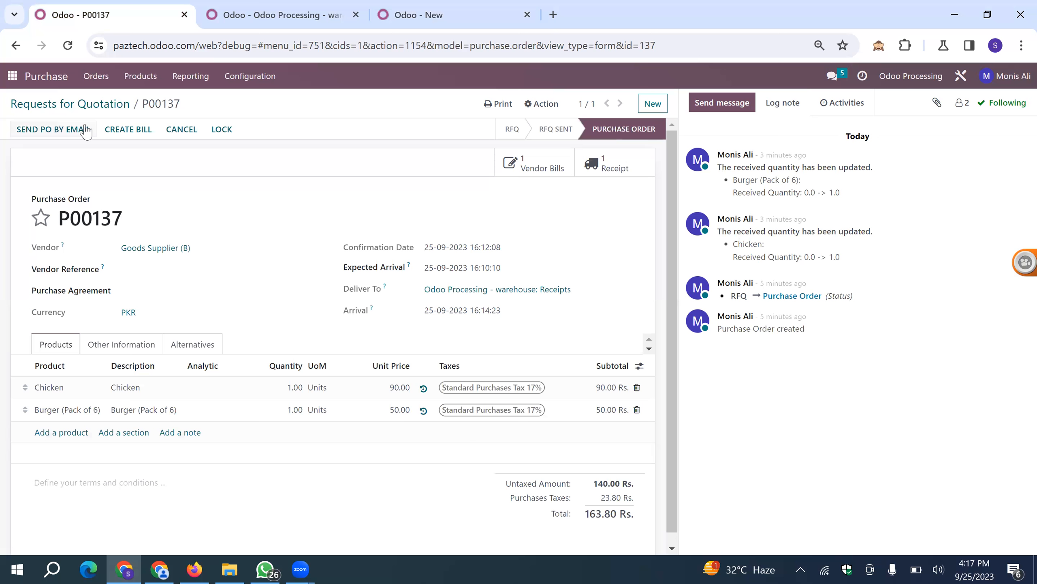
{"action": "left_click", "coordinate": [470, 12]}
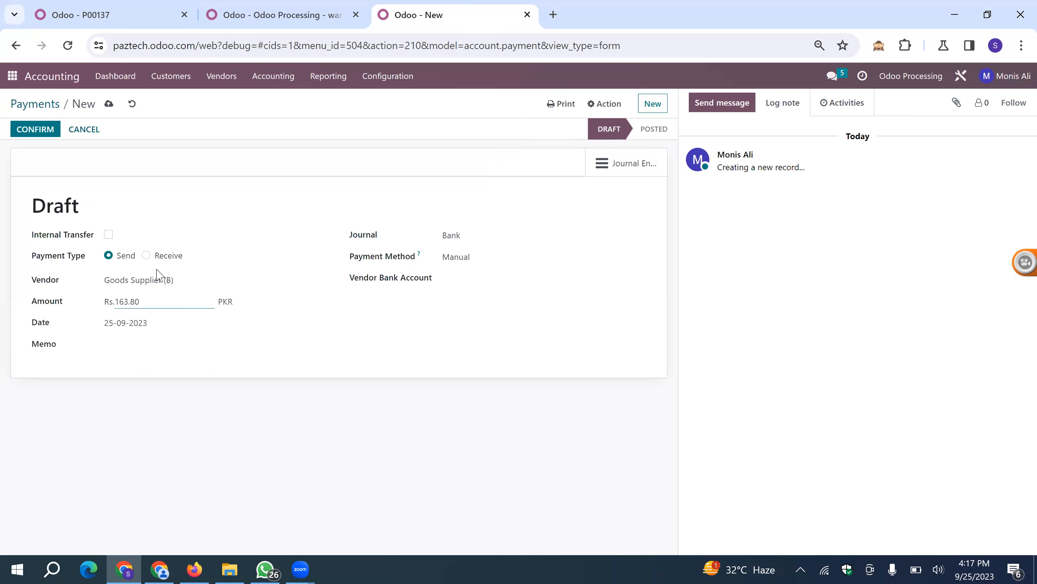
Copy the bill number from the purchase order's linked vendor bill and paste it as the payment's memo
{"action": "left_click", "coordinate": [141, 13]}
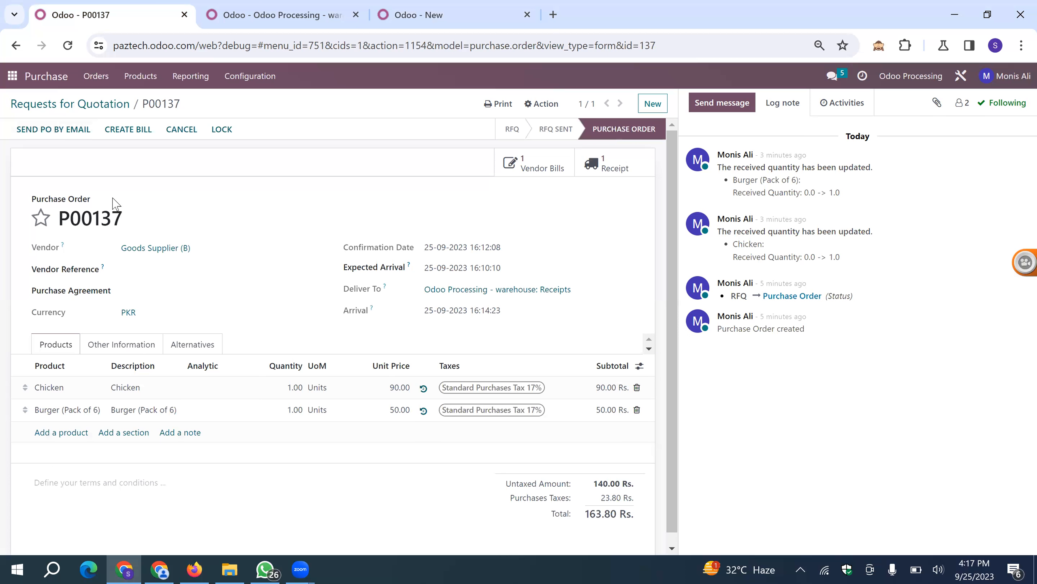
{"action": "double_click", "coordinate": [61, 221]}
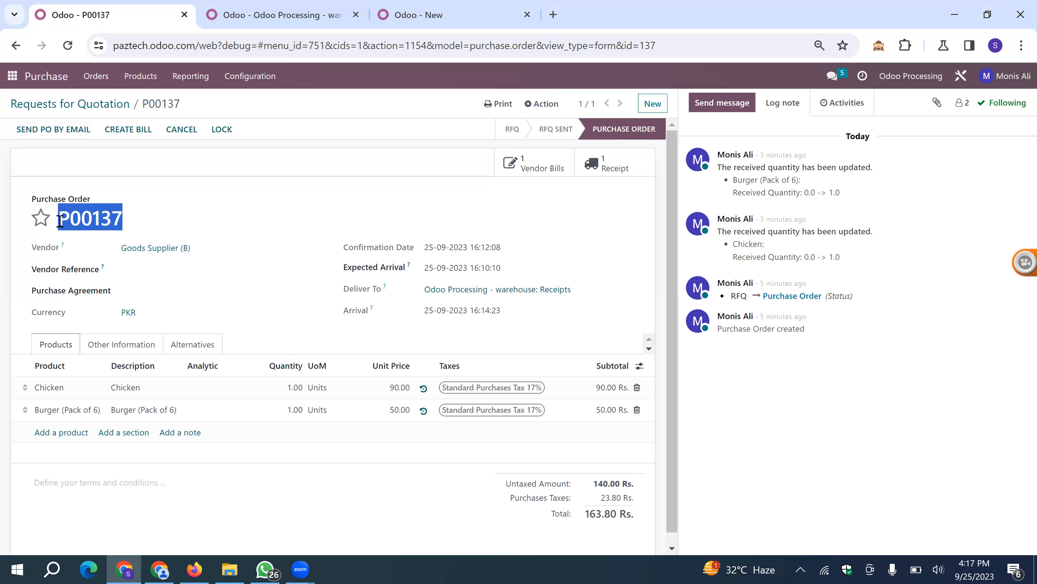
{"action": "left_click", "coordinate": [547, 162]}
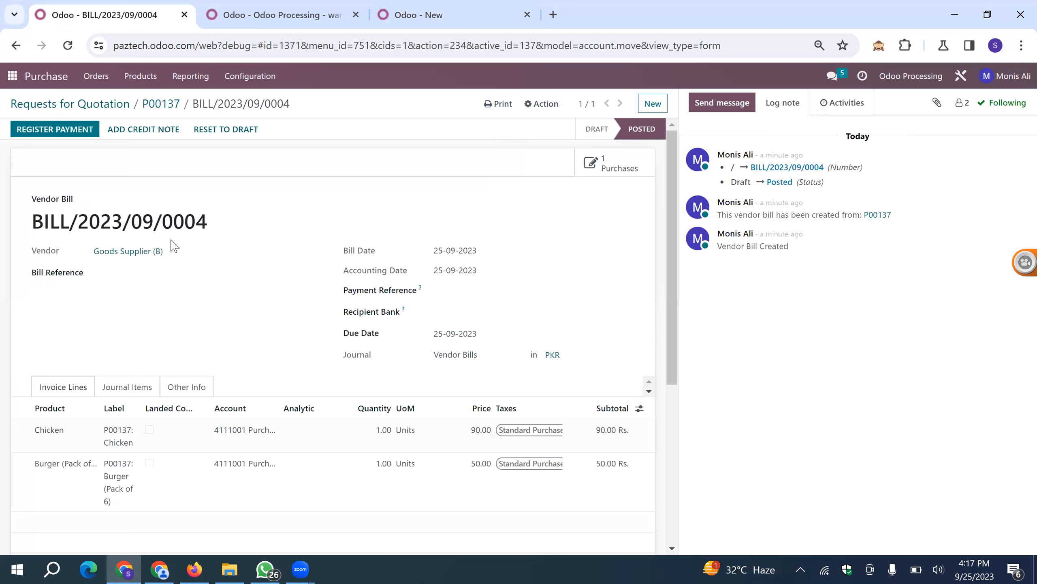
{"action": "left_click_drag", "start_coordinate": [207, 223], "coordinate": [39, 228]}
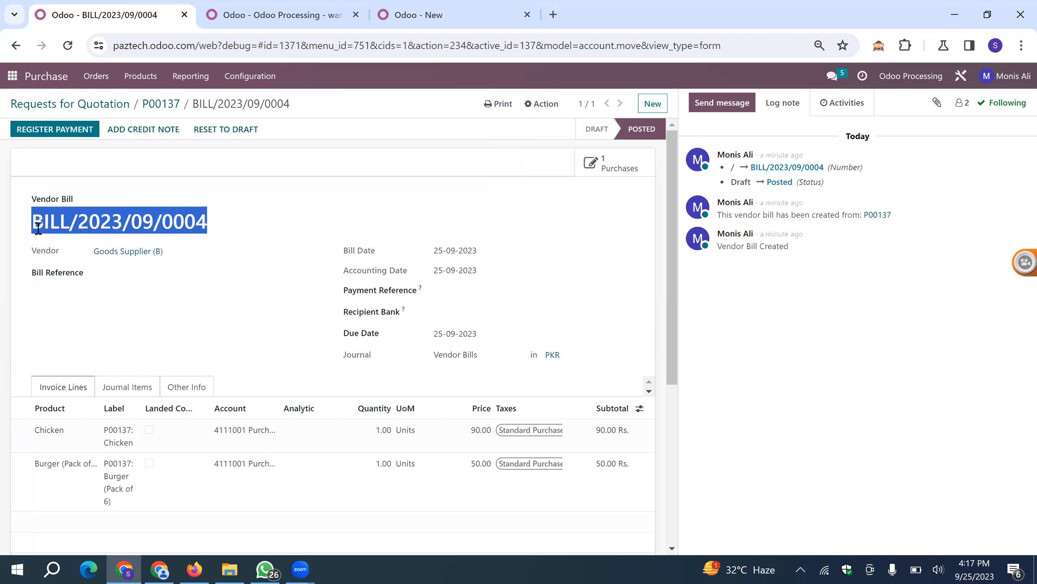
{"action": "key", "text": "ctrl+c"}
{"action": "key", "text": "ctrl+3"}
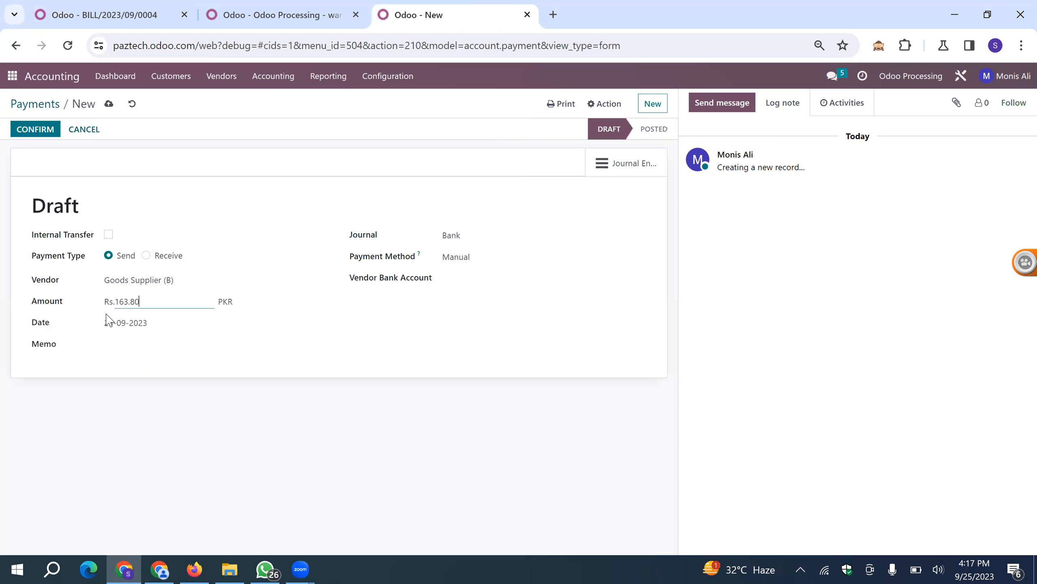
{"action": "left_click", "coordinate": [132, 339]}
{"action": "key", "text": "ctrl+v"}
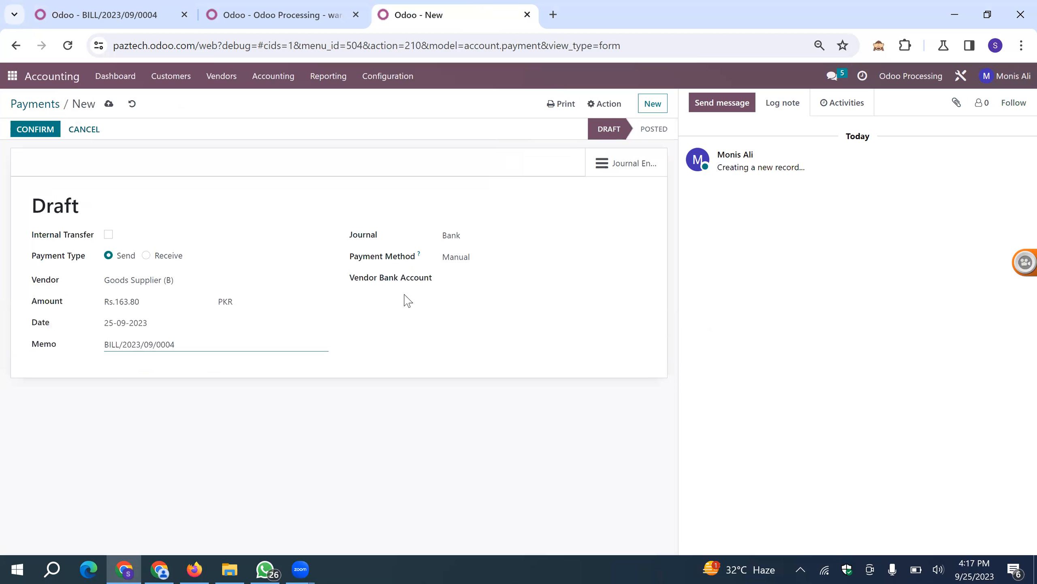
Set the payment's journal to Cash, keeping the Manual payment method, then save and confirm the payment
{"action": "left_click", "coordinate": [462, 236]}
{"action": "left_click", "coordinate": [463, 254]}
{"action": "left_click", "coordinate": [459, 235]}
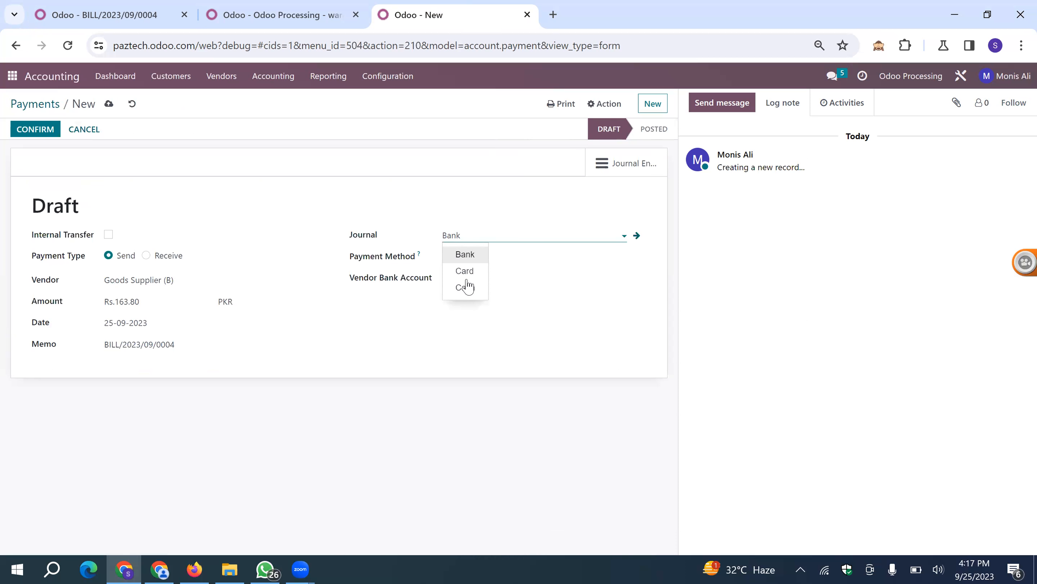
{"action": "left_click", "coordinate": [465, 287]}
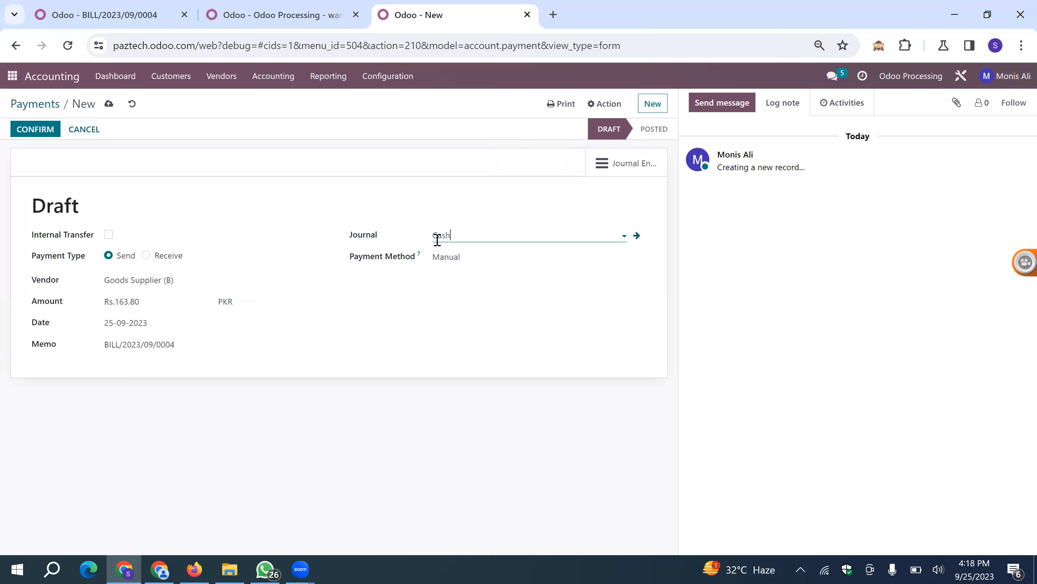
{"action": "left_click", "coordinate": [109, 103]}
{"action": "left_click", "coordinate": [31, 134]}
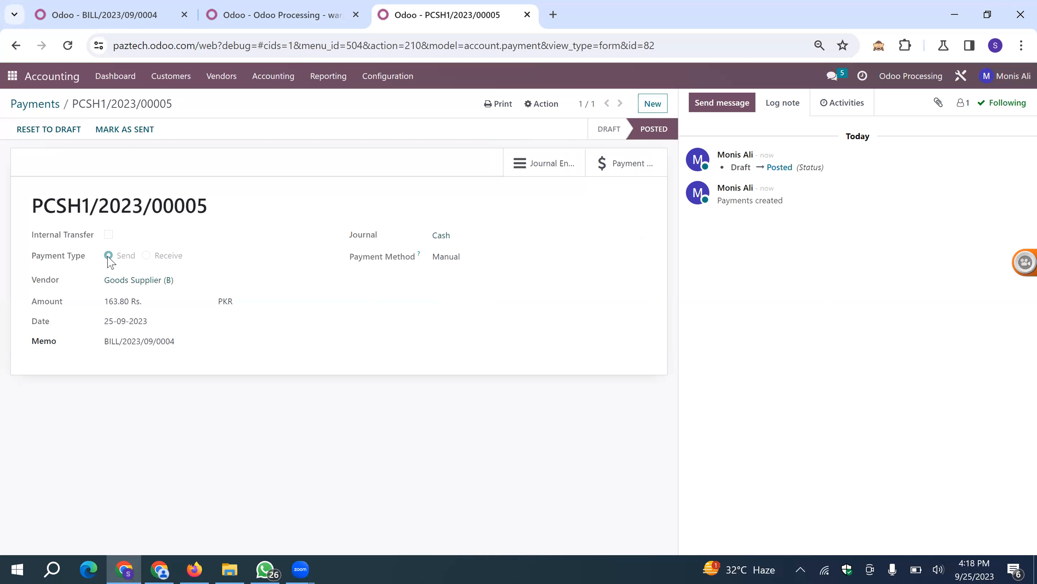
Match the posted payment with the supplier's 163.80 vendor bill and reconcile them, then reload the vendor bill
{"action": "left_click", "coordinate": [638, 169]}
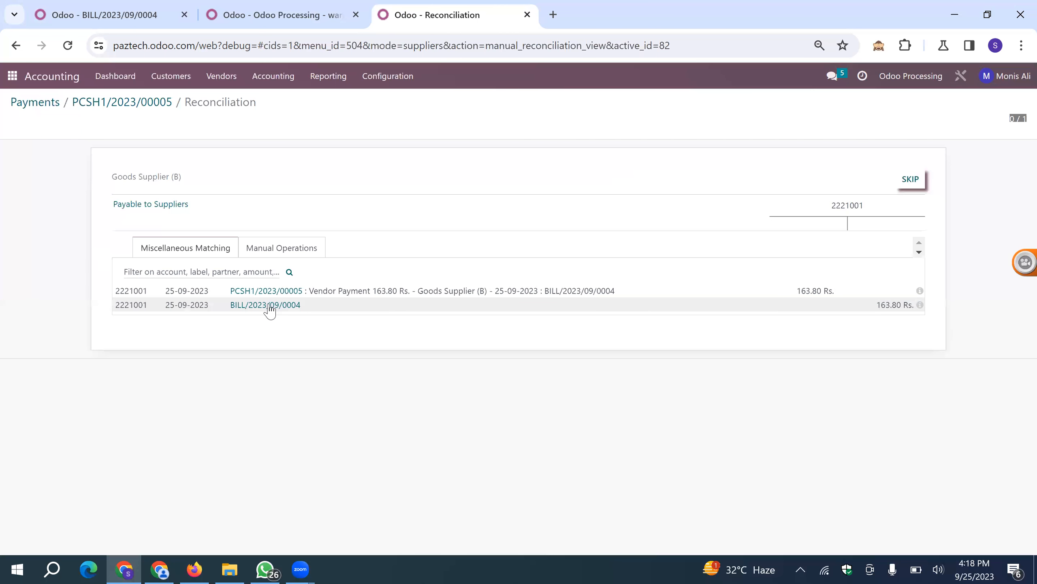
{"action": "left_click", "coordinate": [359, 293]}
{"action": "left_click", "coordinate": [353, 305]}
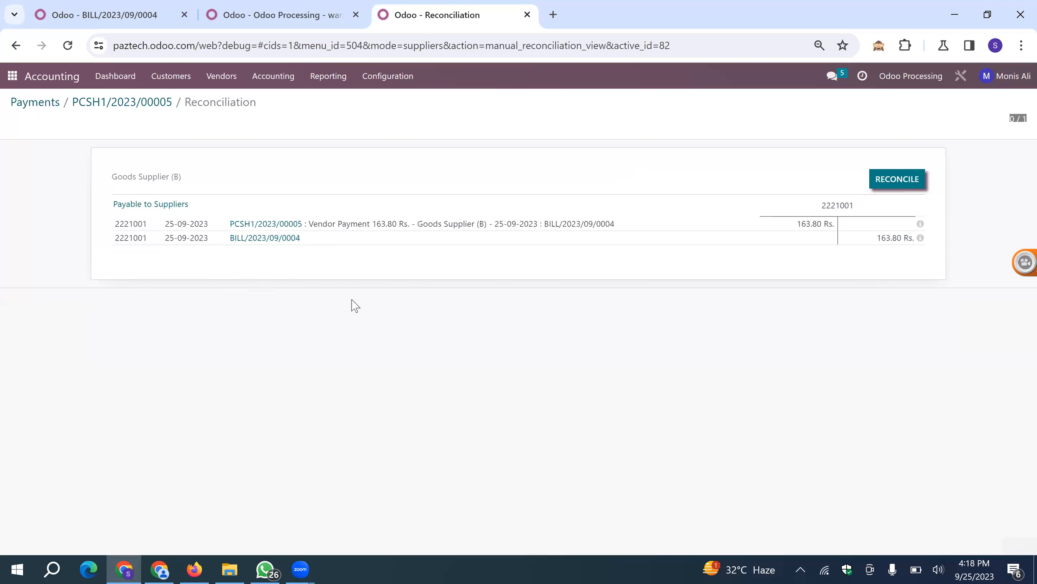
{"action": "left_click", "coordinate": [919, 179]}
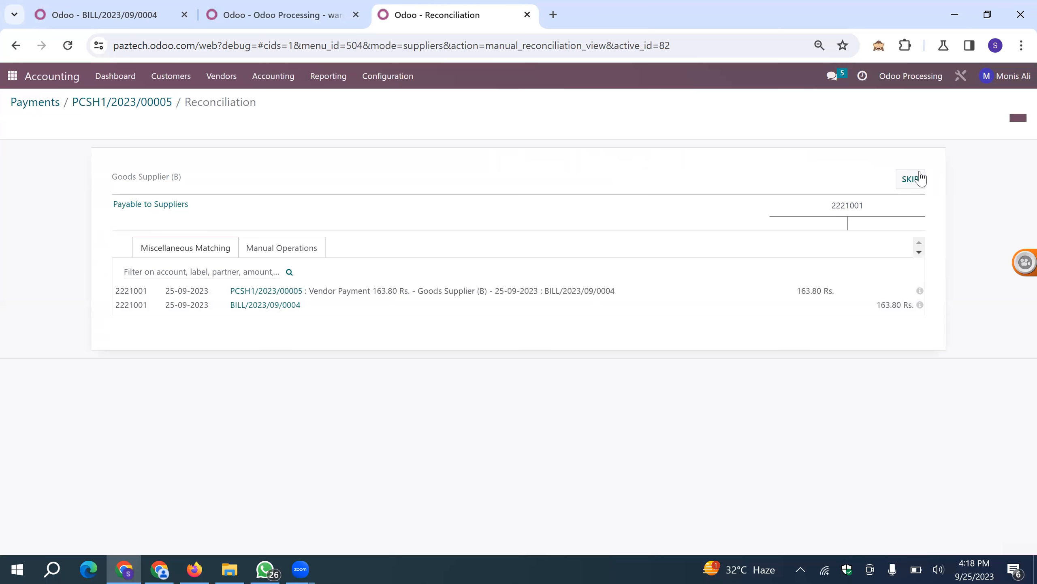
{"action": "left_click", "coordinate": [130, 8]}
{"action": "left_click", "coordinate": [68, 45]}
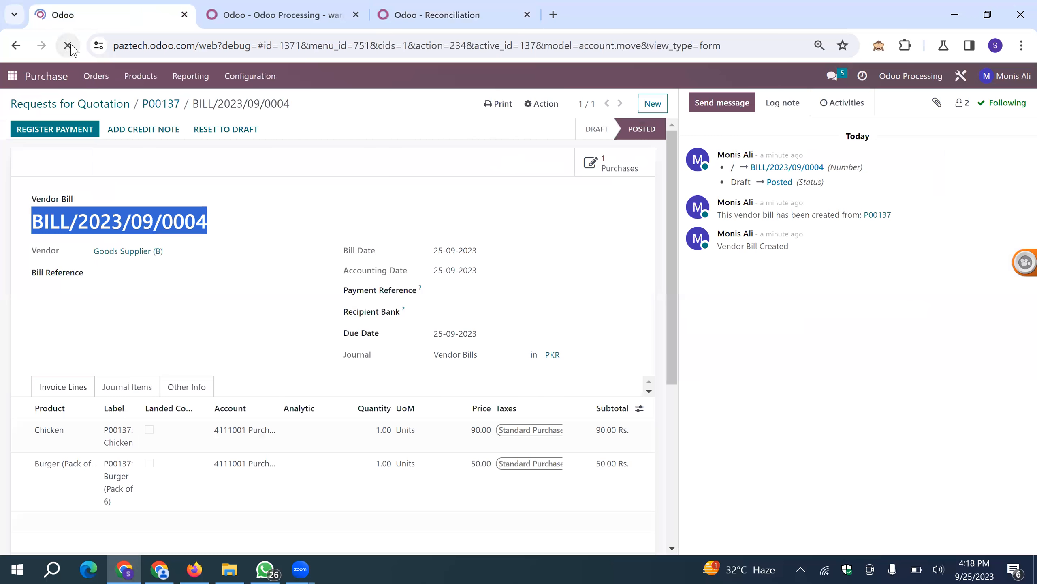